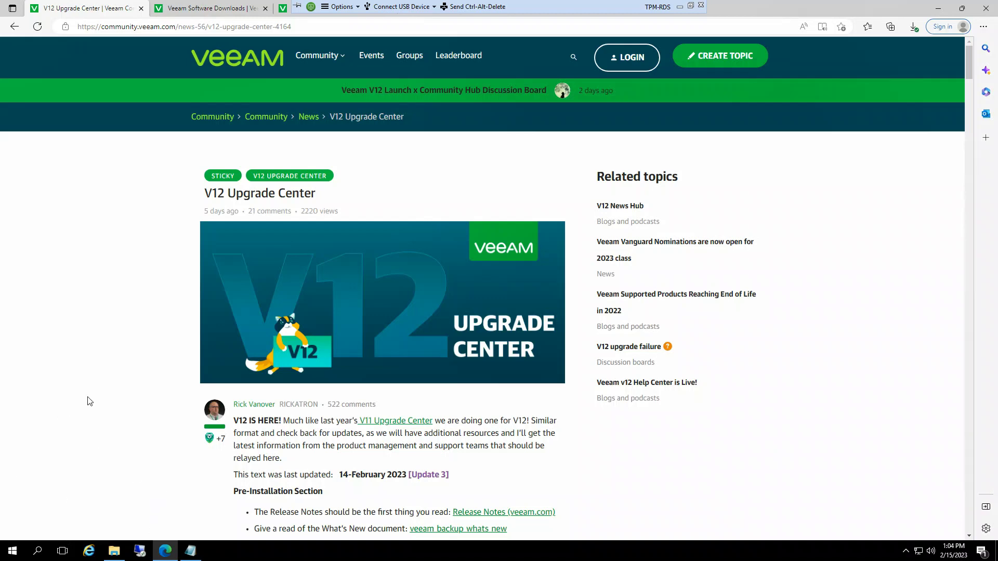
Review the V12 Upgrade Center article and highlight the recommended upgrade order bullet
scroll(101, 404, "down", 15)
scroll(174, 408, "down", 12)
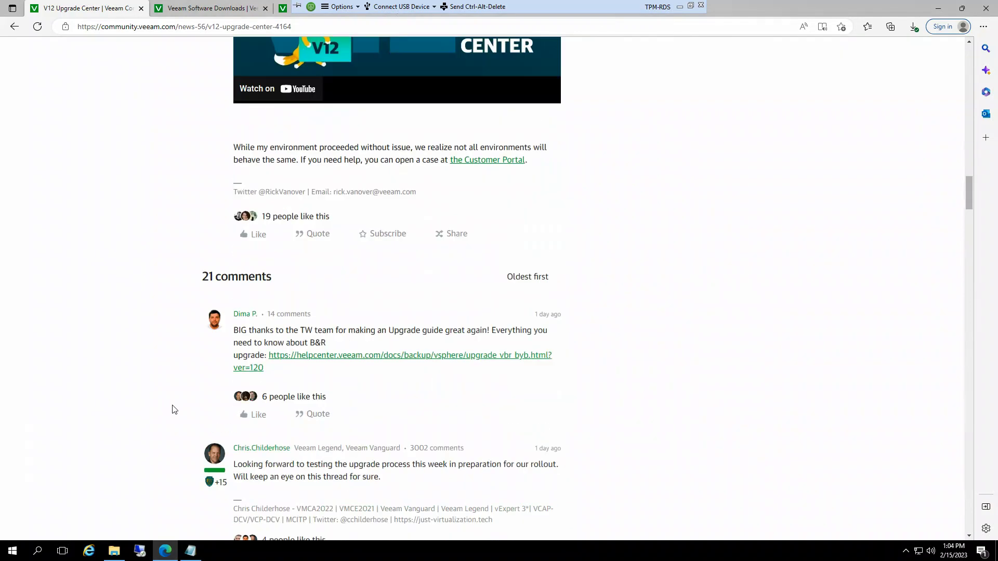
scroll(180, 414, "up", 6)
scroll(499, 288, "up", 1)
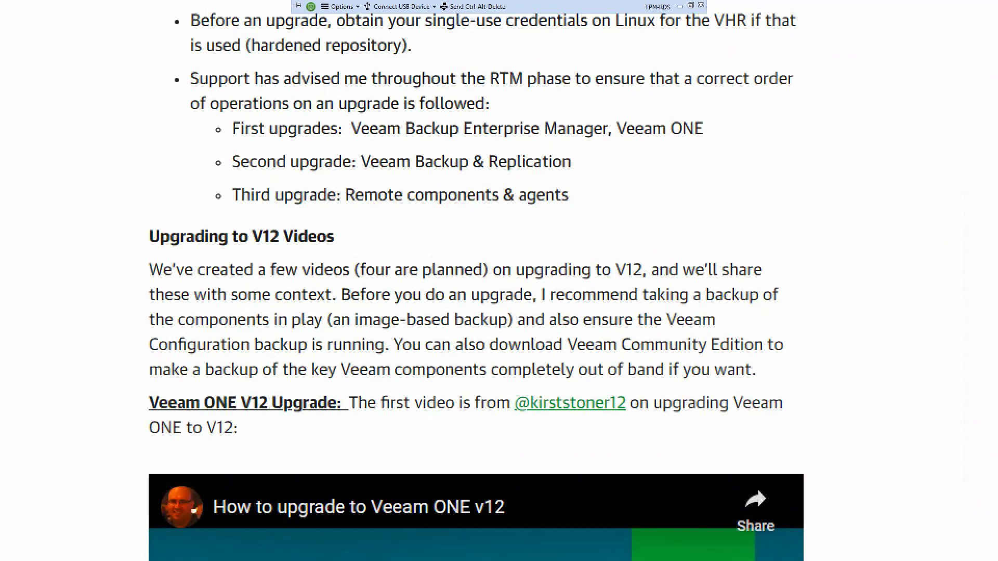
mouse_move(161, 58)
left_mouse_down()
mouse_move(534, 173)
mouse_move(841, 172)
mouse_move(858, 162)
left_mouse_up()
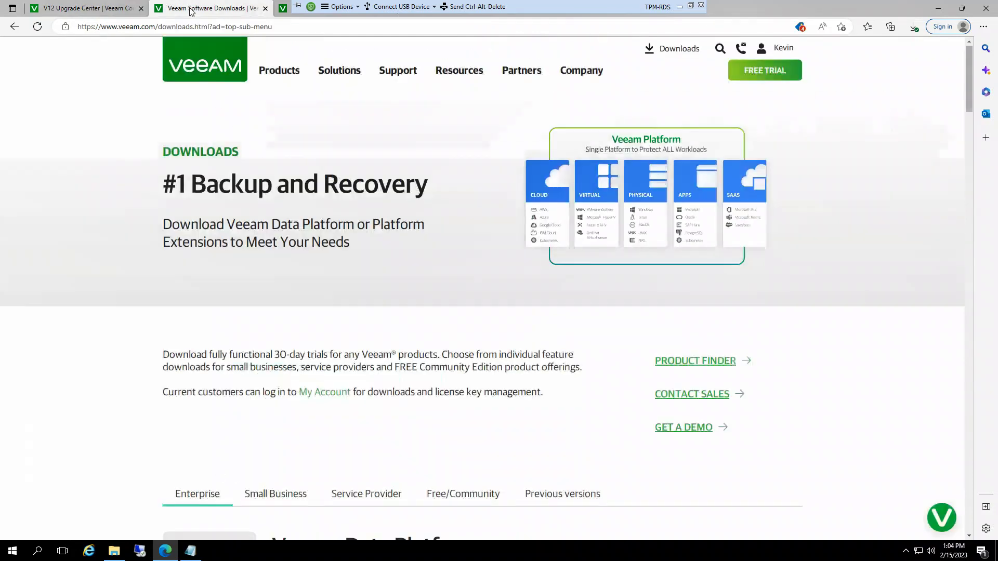
Check the Veeam Software Downloads page, then open the Downloads folder holding the 12.0.0.1420 ISO
left_click(193, 8)
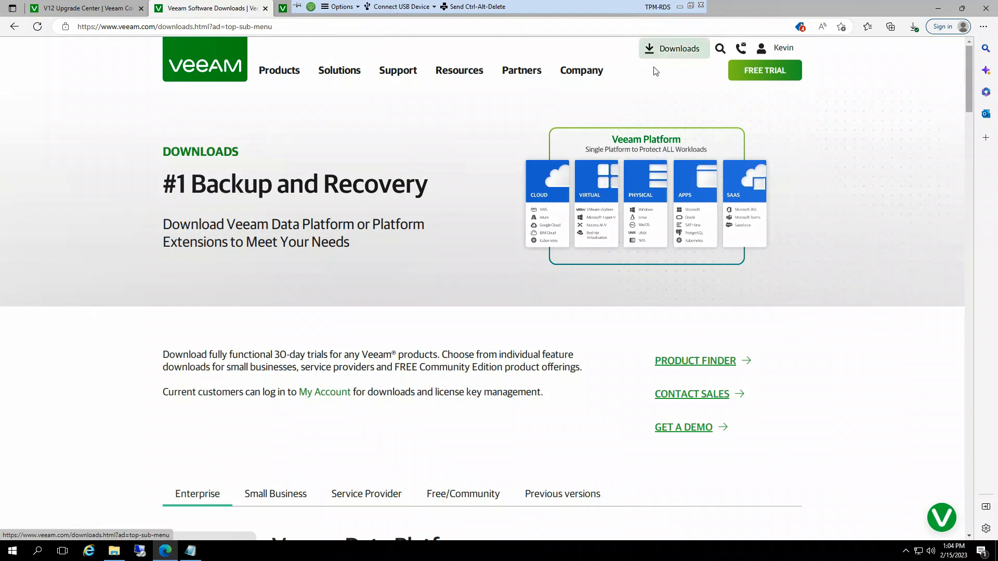
scroll(201, 408, "down", 5)
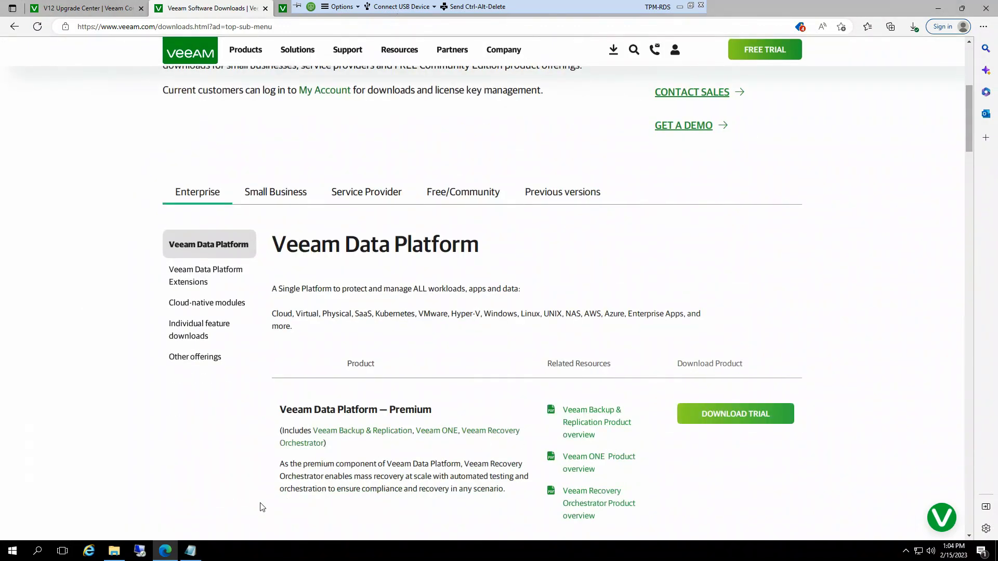
left_click(119, 553)
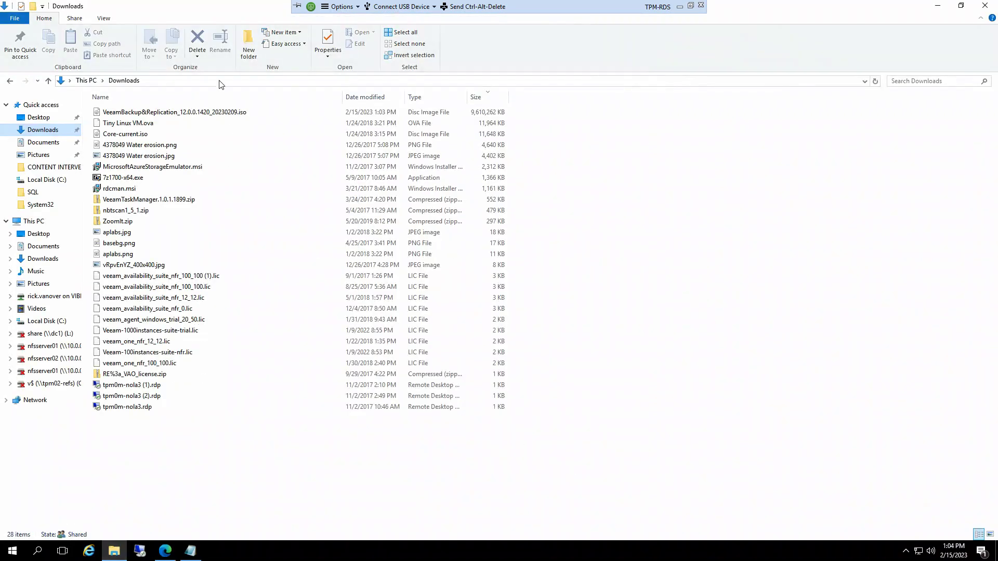
Mount the VeeamBackup&Replication_12.0.0.1420_20230209.iso as DVD Drive (D:)
right_click(185, 115)
left_click(211, 123)
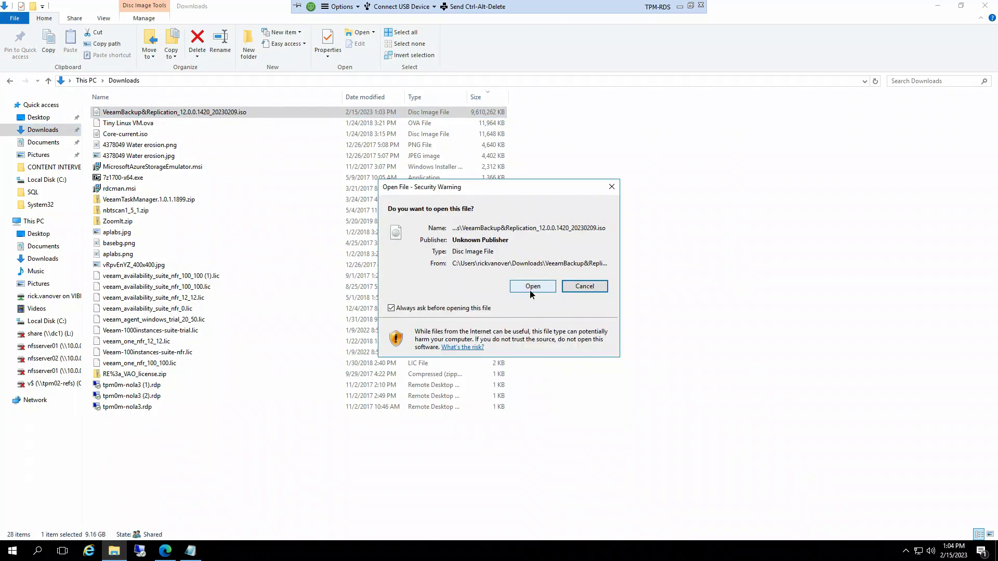
left_click(529, 290)
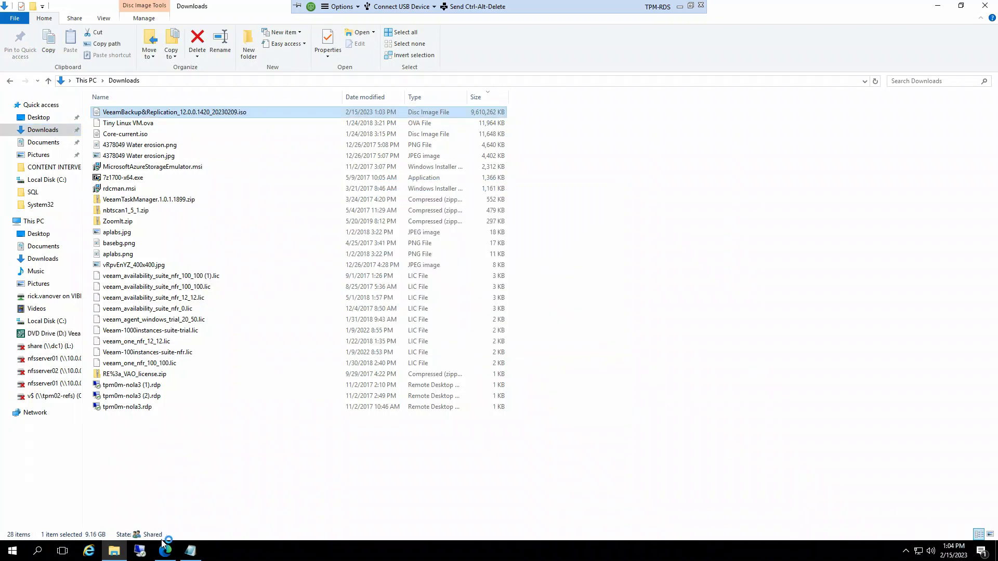
Note the time 1:04 PM in Notepad, then run Setup.exe from drive D: with admin approval
left_click(191, 551)
type("1:04 PM")
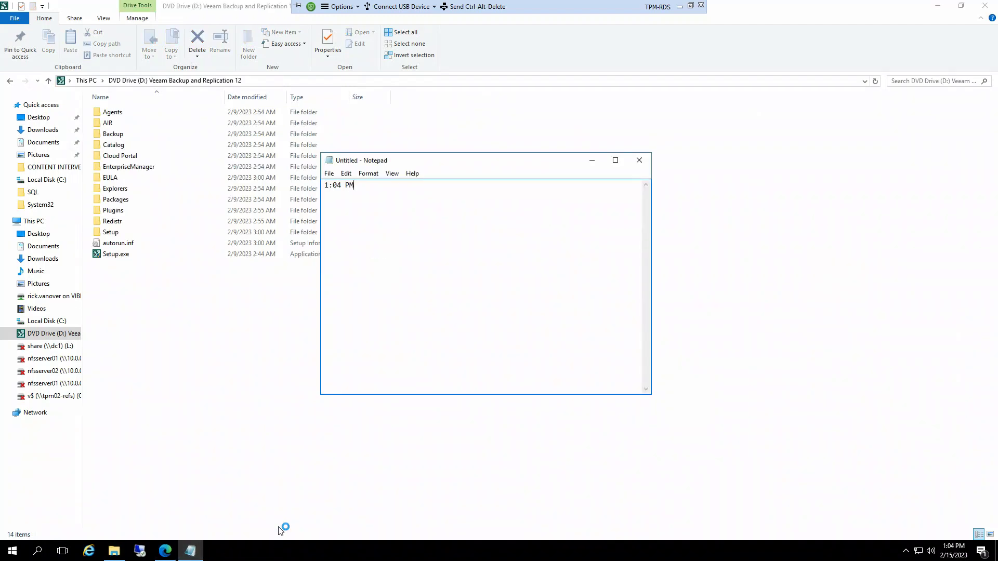
double_click(112, 253)
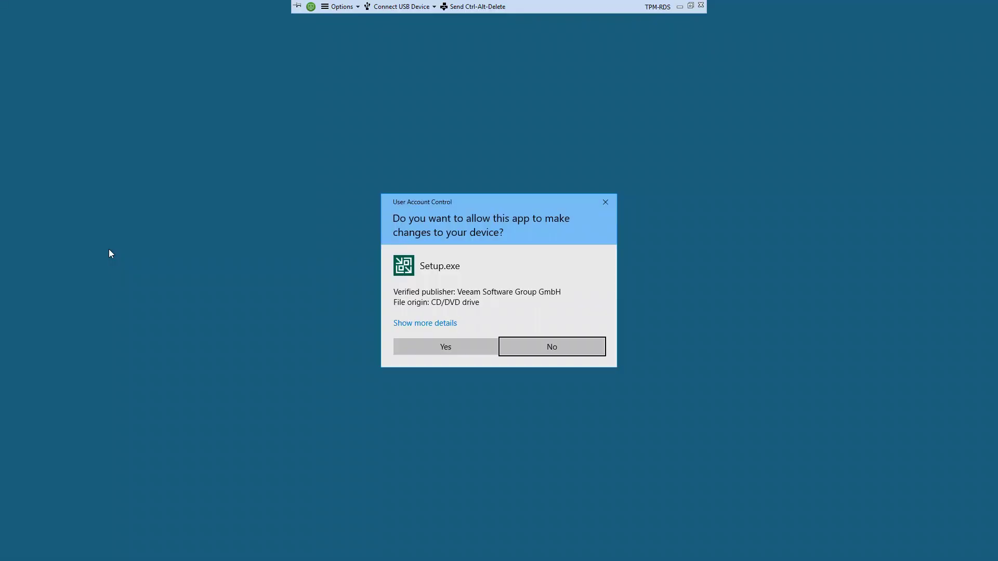
left_click(445, 346)
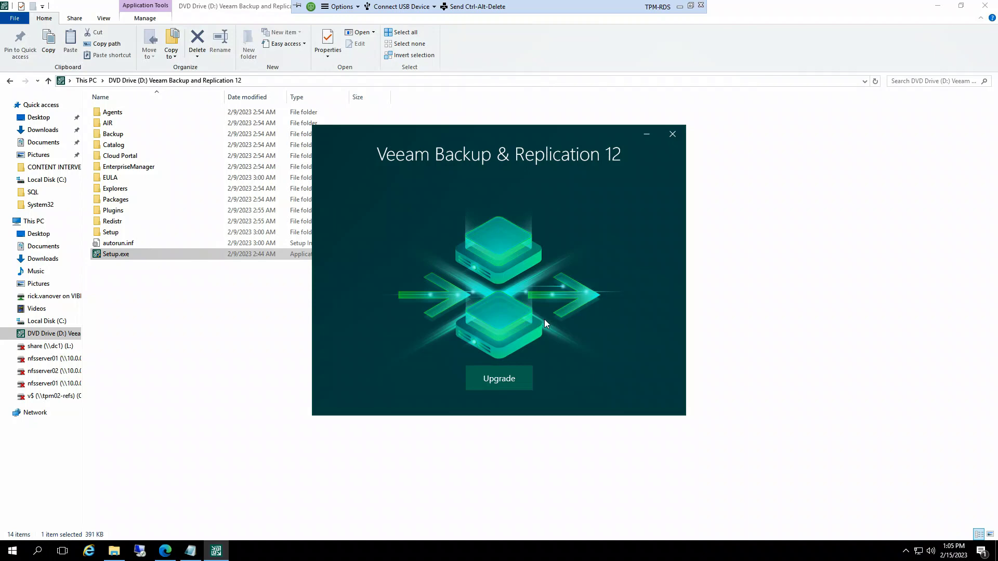
Choose Upgrade on the splash screen and select Upgrade Veeam Backup Enterprise Manager
left_click(511, 381)
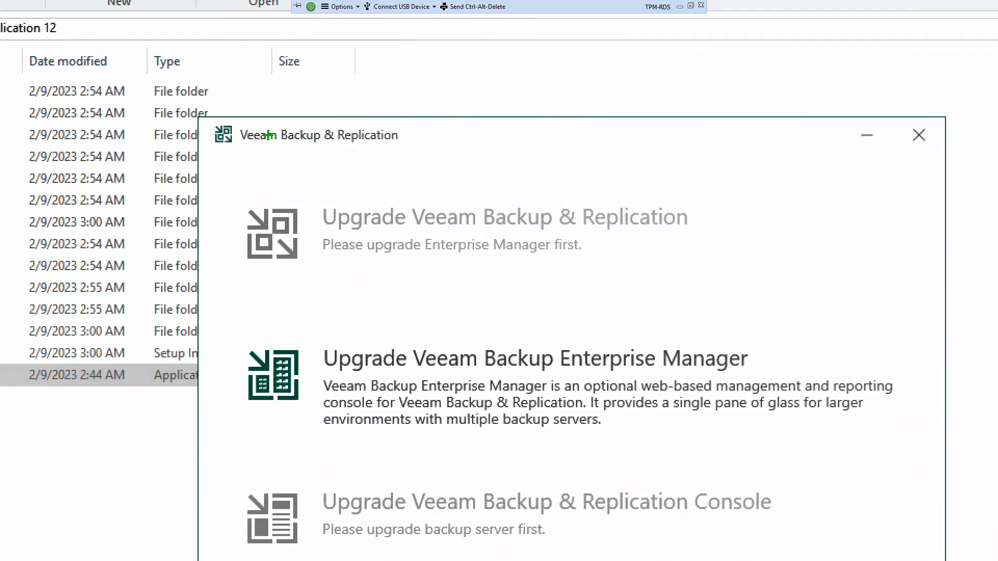
mouse_move(219, 333)
left_mouse_down()
mouse_move(564, 404)
mouse_move(692, 459)
mouse_move(818, 478)
mouse_move(996, 445)
left_mouse_up()
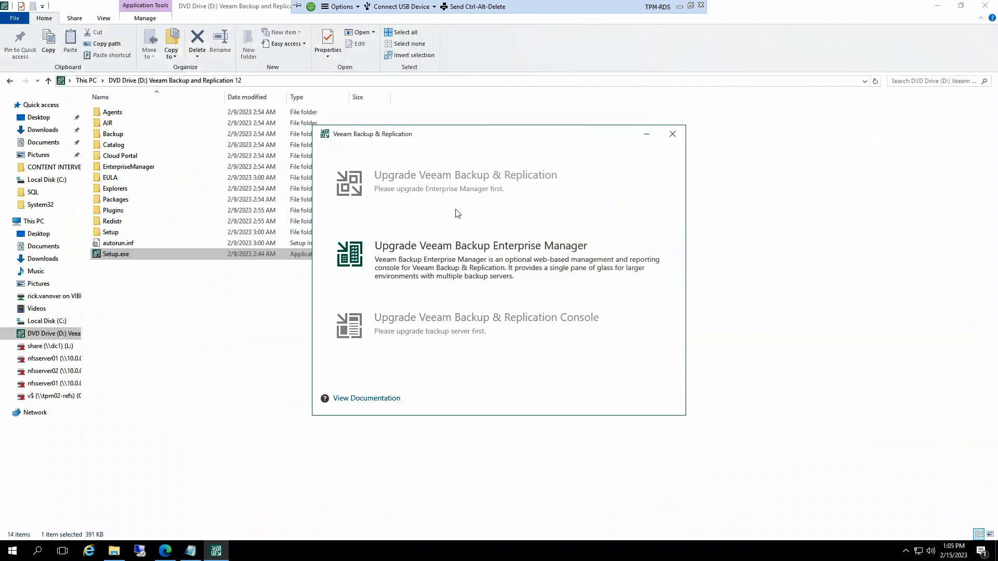
left_click(438, 279)
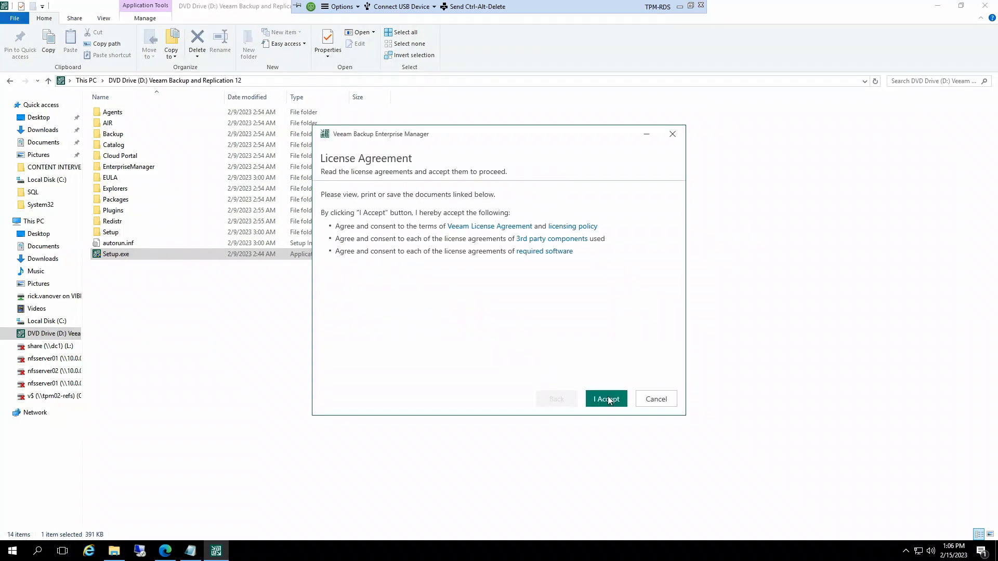
Accept the license, review components going from 11.0.1.1261 to 12.0.0.1420, and continue past licensing
left_click(607, 398)
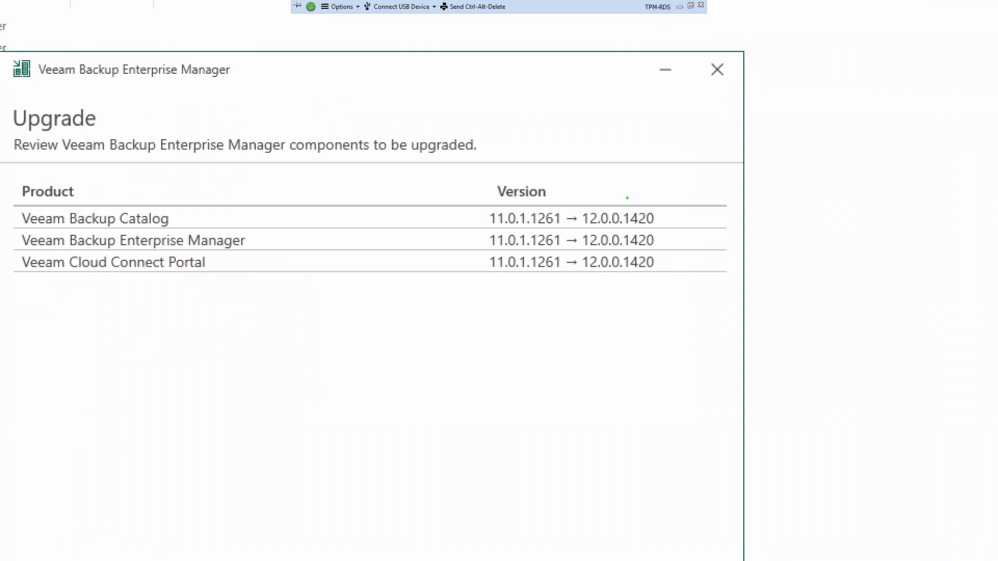
mouse_move(472, 201)
left_mouse_down()
mouse_move(733, 292)
mouse_move(708, 284)
left_mouse_up()
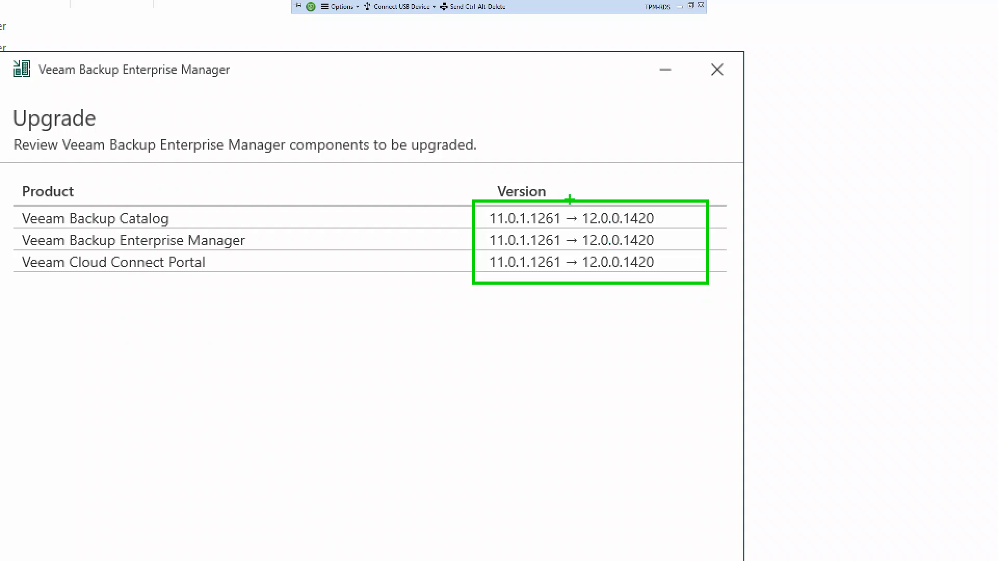
left_click_drag(601, 201, 687, 298)
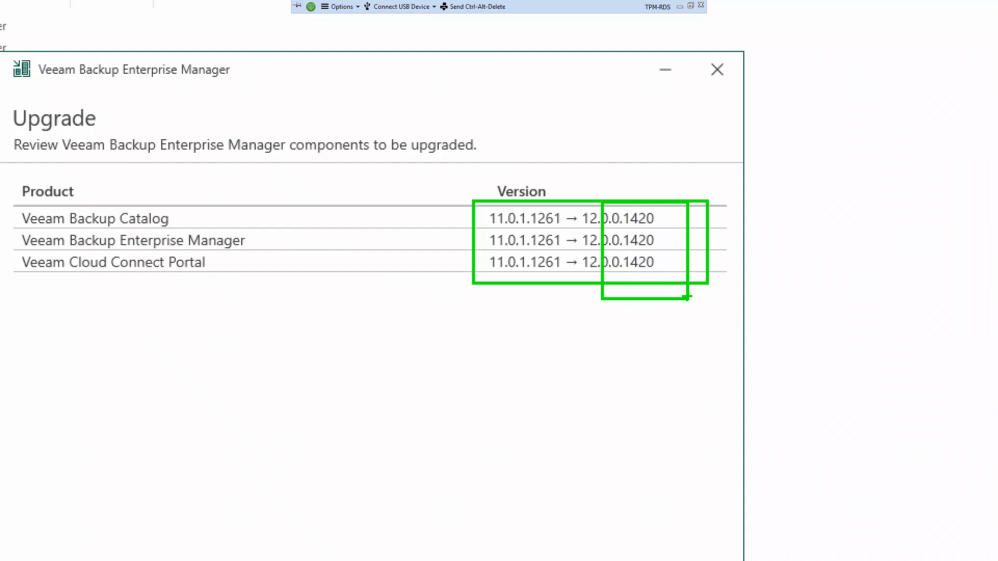
left_click(613, 406)
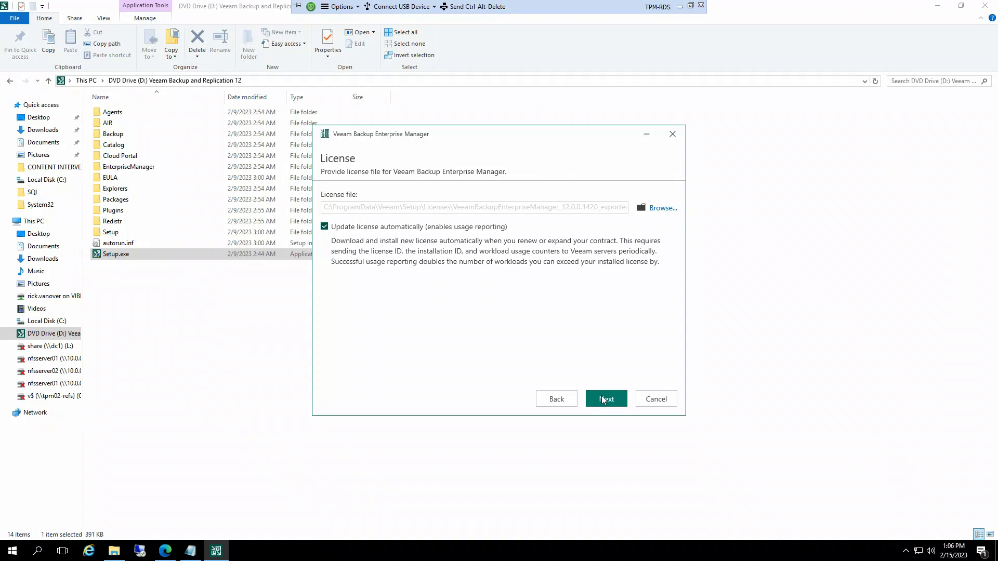
left_click(602, 397)
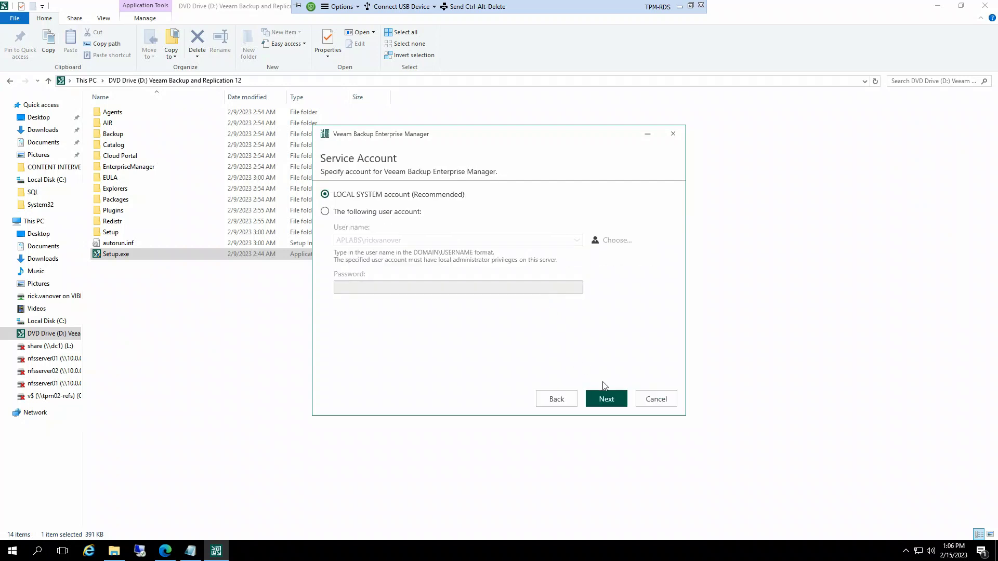
Leave the license file and automatic update settings unchanged and advance to the Database page
left_click(600, 399)
Keep LOCAL SYSTEM, confirm reusing the VeeamBackupReporting SQL database, and start the upgrade
left_click(600, 399)
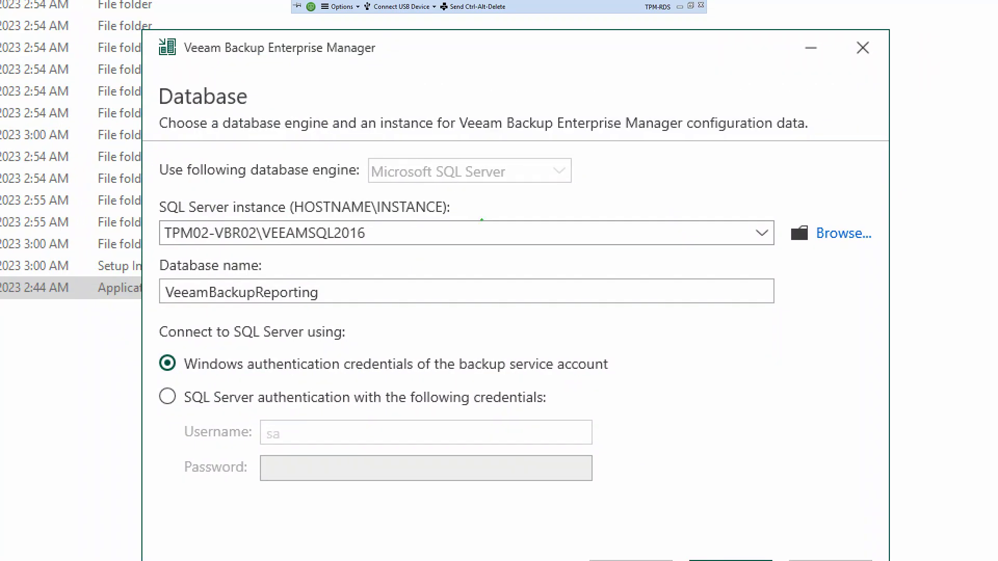
left_click_drag(147, 153, 654, 185)
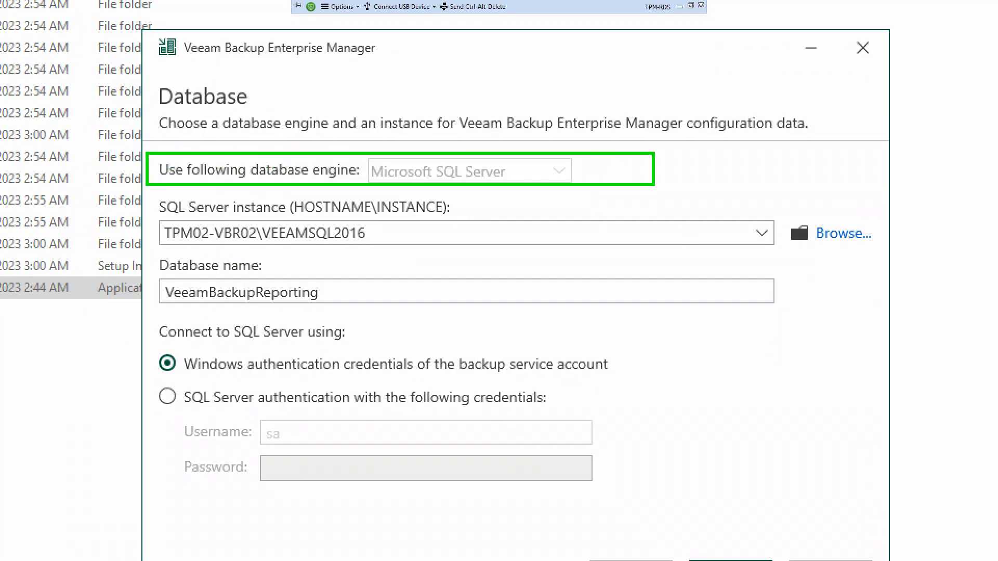
left_click_drag(538, 142, 584, 202)
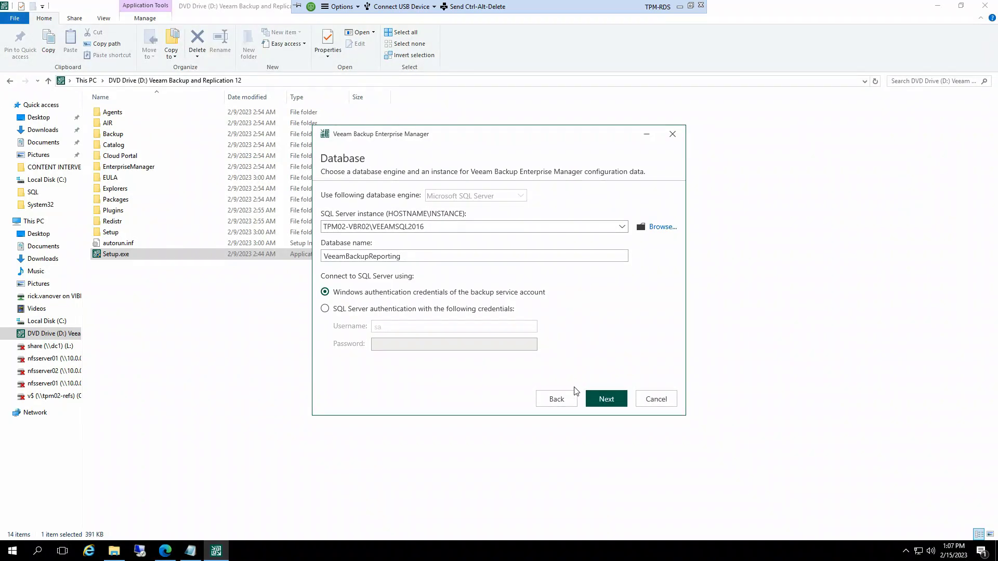
left_click(606, 399)
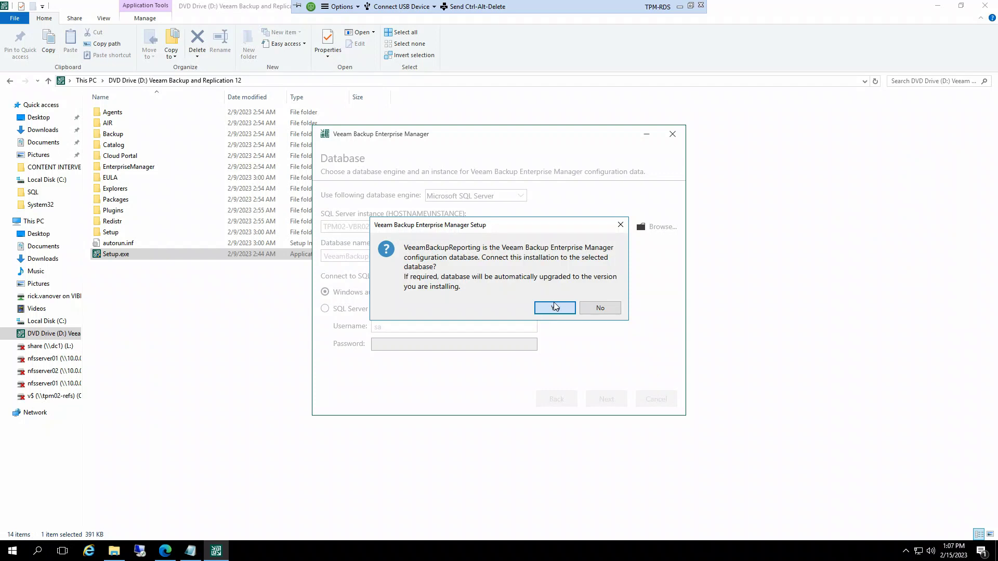
left_click(555, 307)
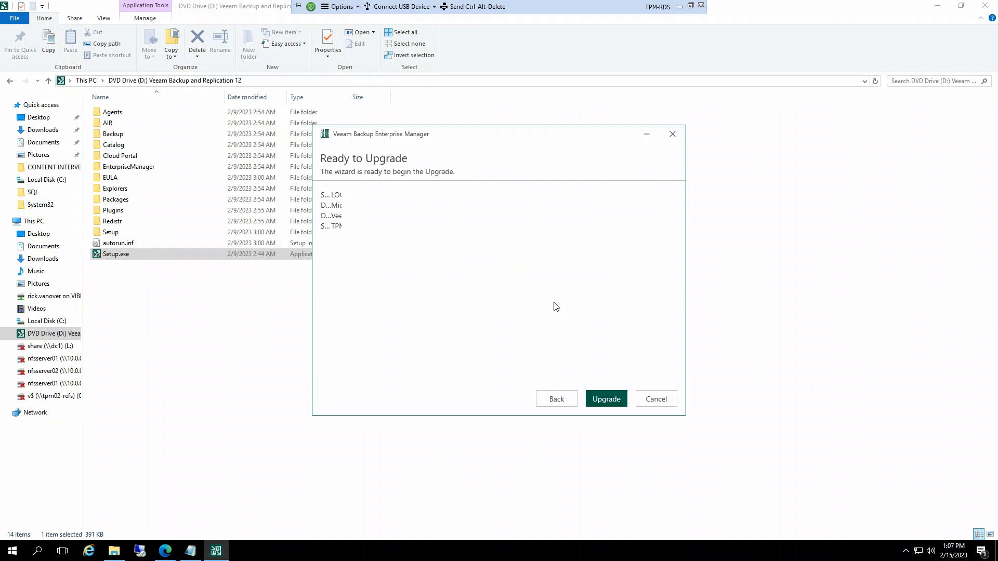
left_click(604, 398)
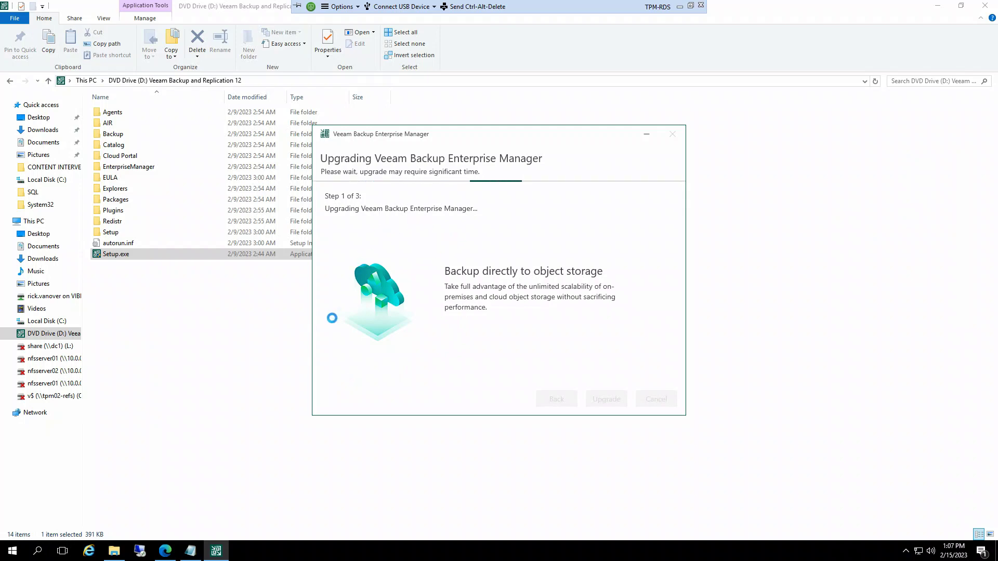
Go to helpcenter.veeam.com in Edge and open the Enterprise Manager Guide online
left_click(164, 551)
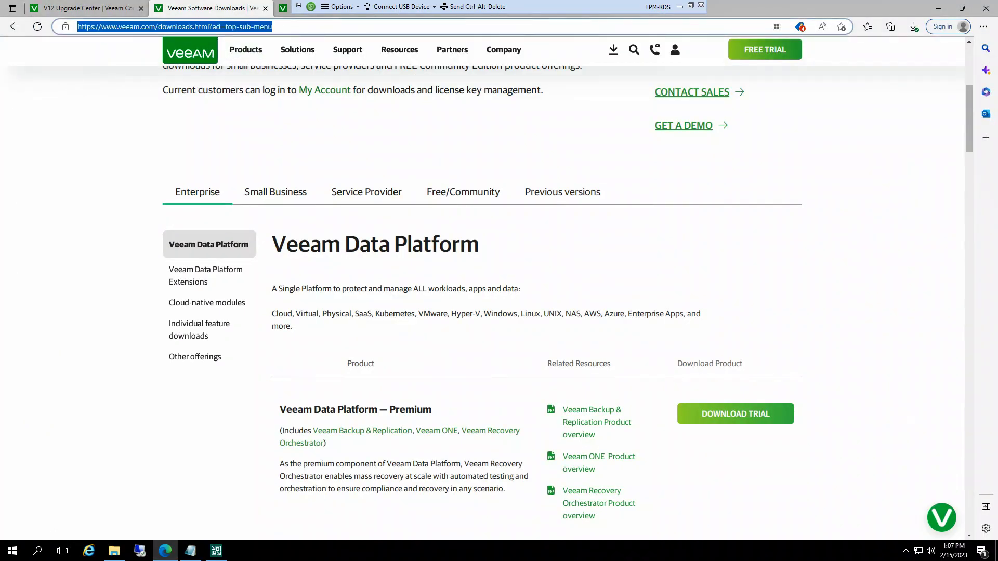
type("helpc")
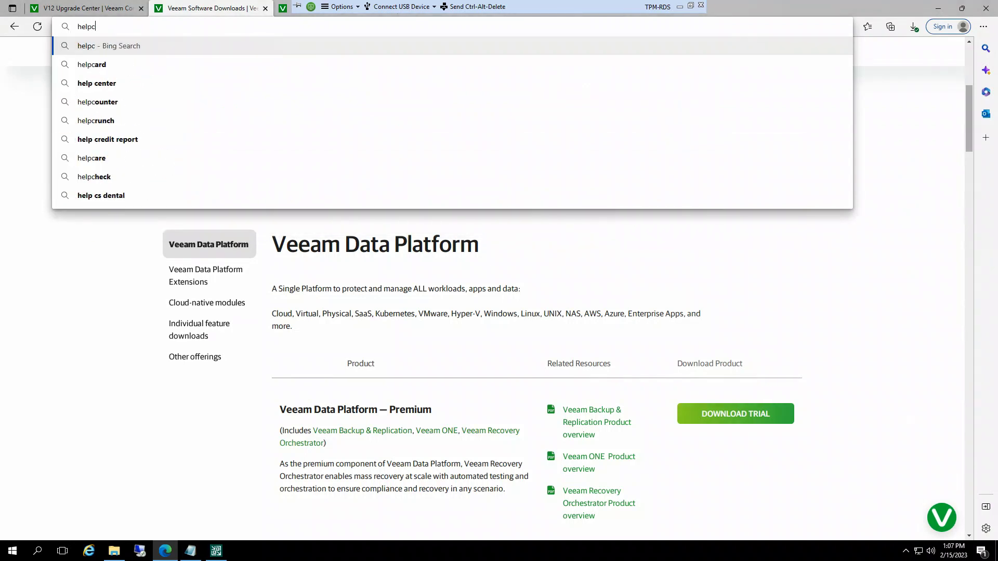
type("enter.veeamcom")
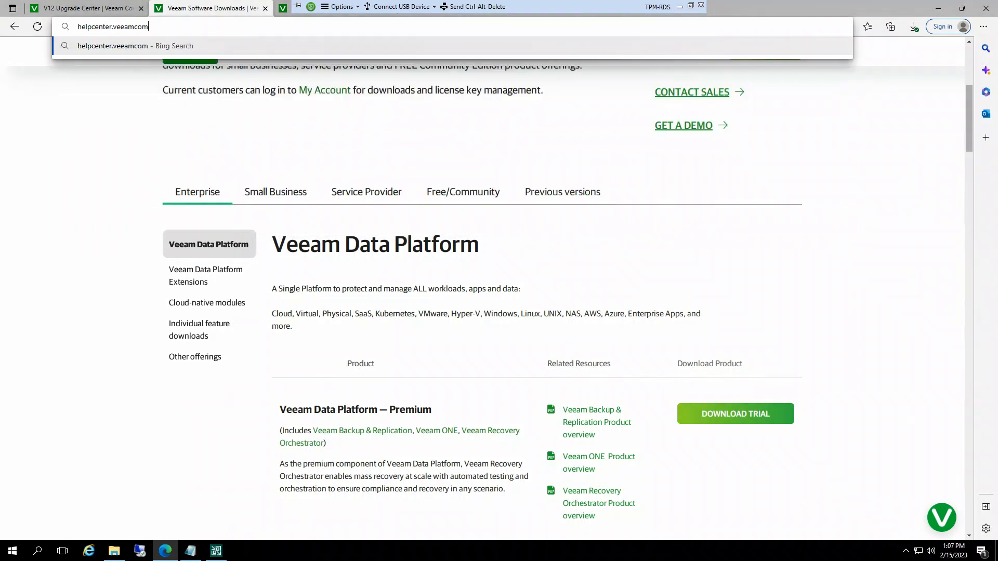
key("BackSpace")
key("BackSpace")
key("BackSpace")
key("Return")
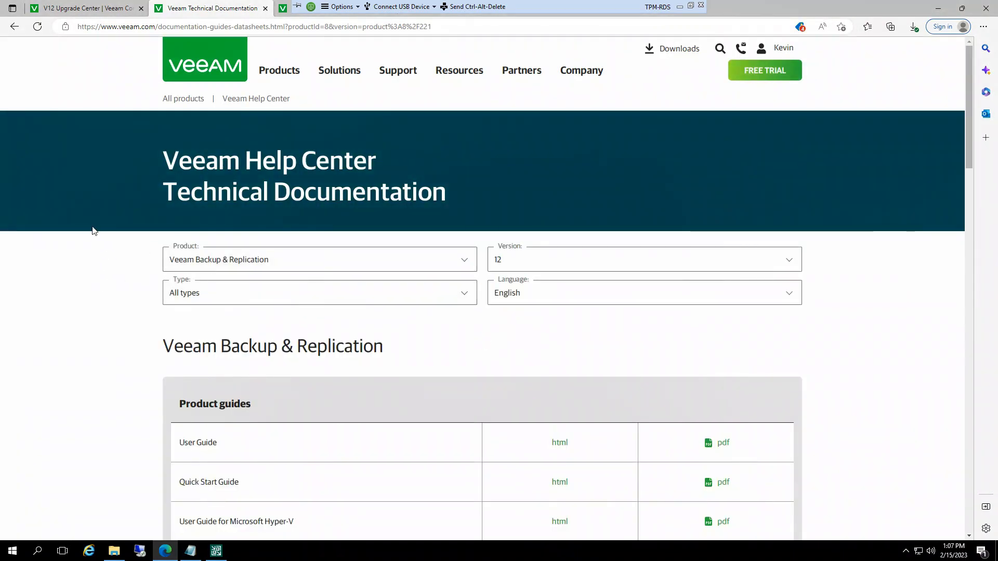
scroll(101, 251, "down", 1)
scroll(140, 291, "down", 1)
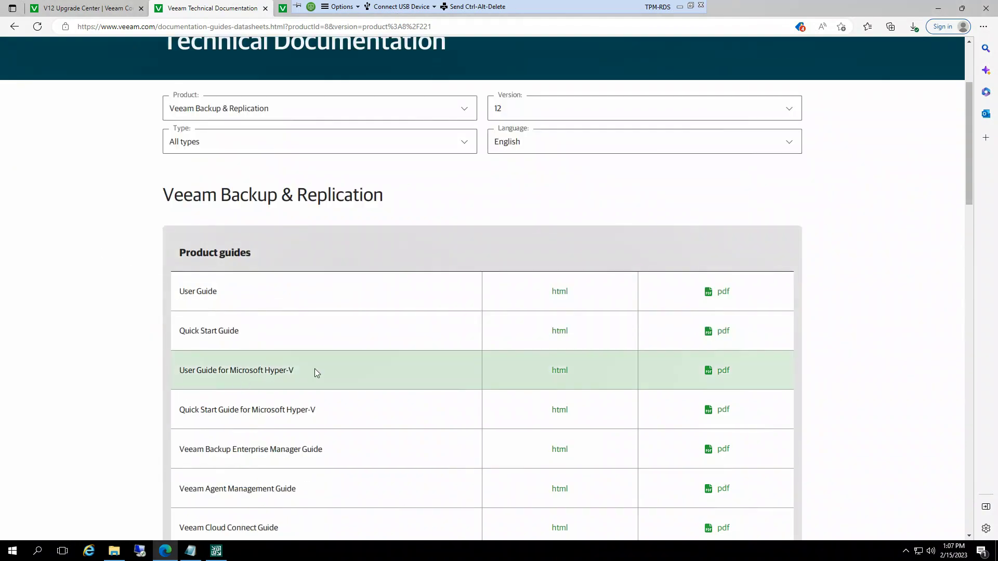
scroll(269, 378, "down", 1)
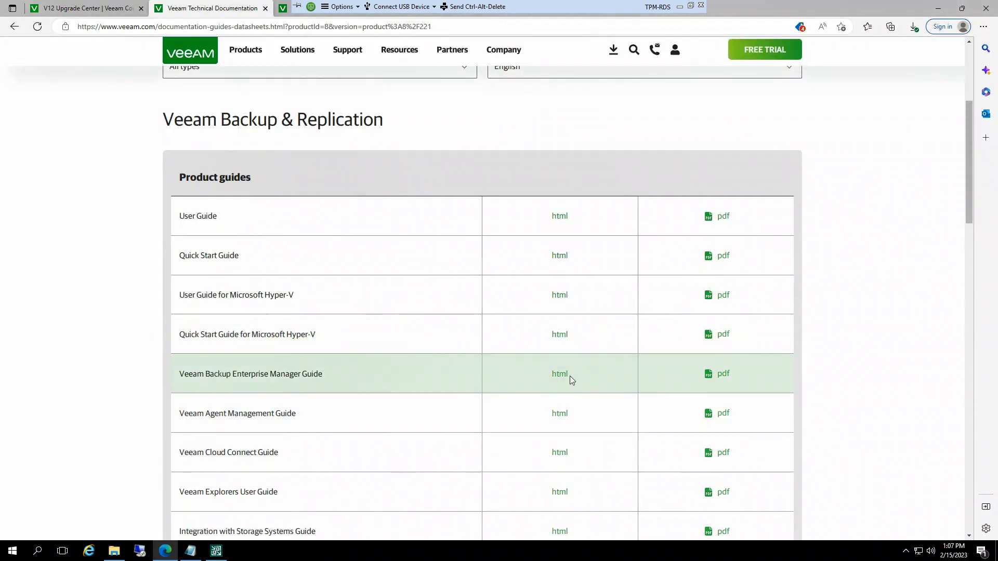
left_click(562, 376)
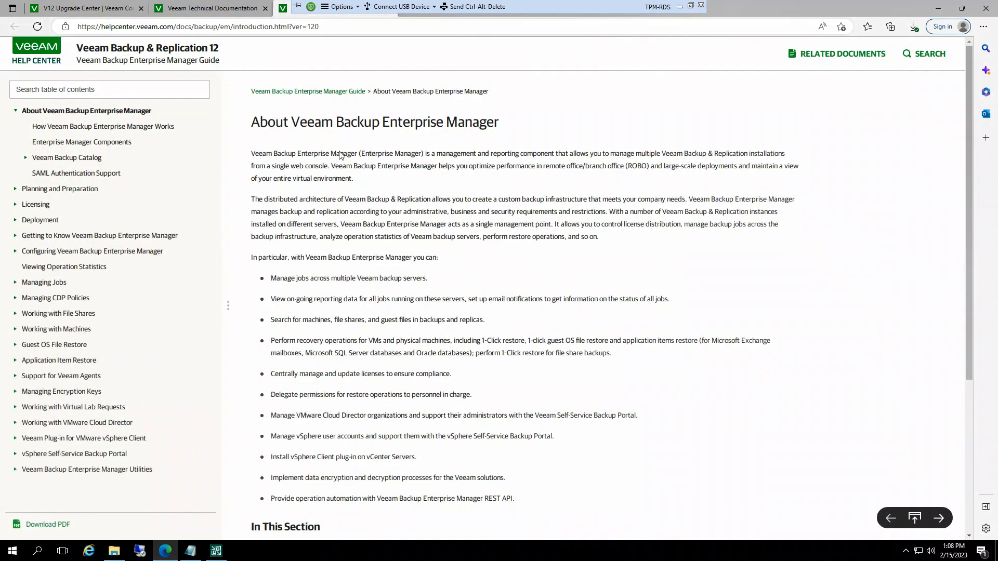
Search the guide for 'failed to create website', open Before You Begin, and follow its KB link
left_click(109, 89)
type("failed")
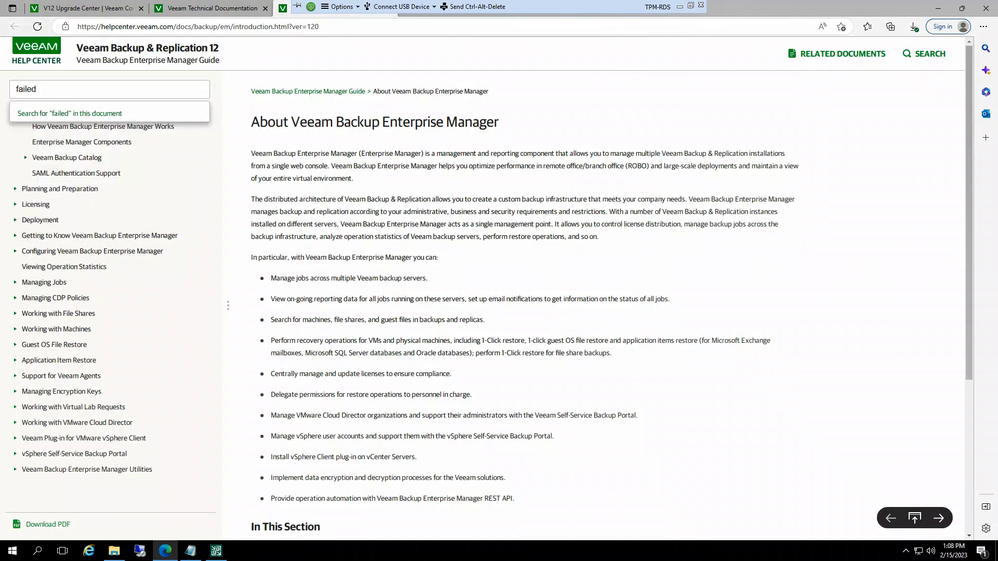
type(" to create we")
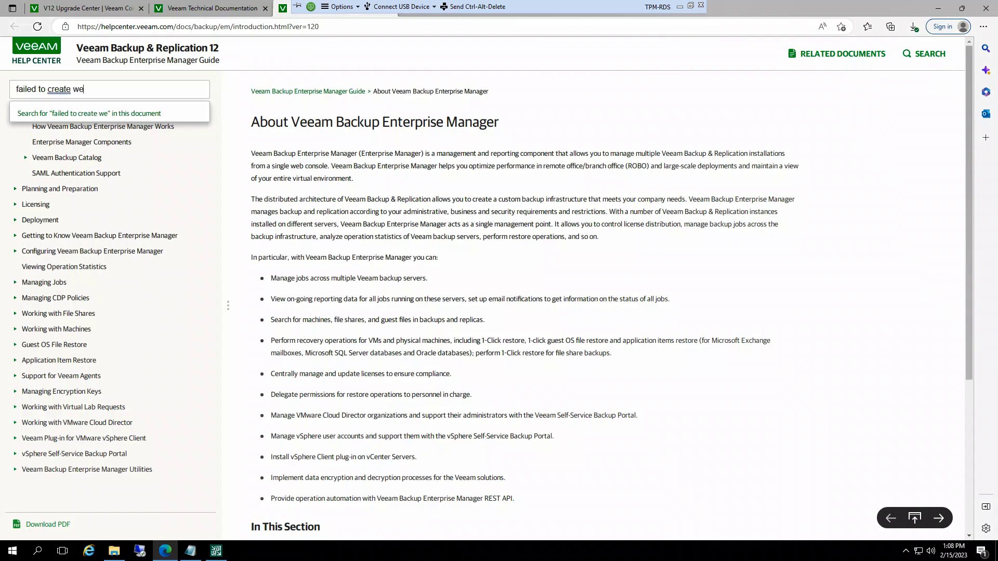
type("bsite")
left_click(88, 113)
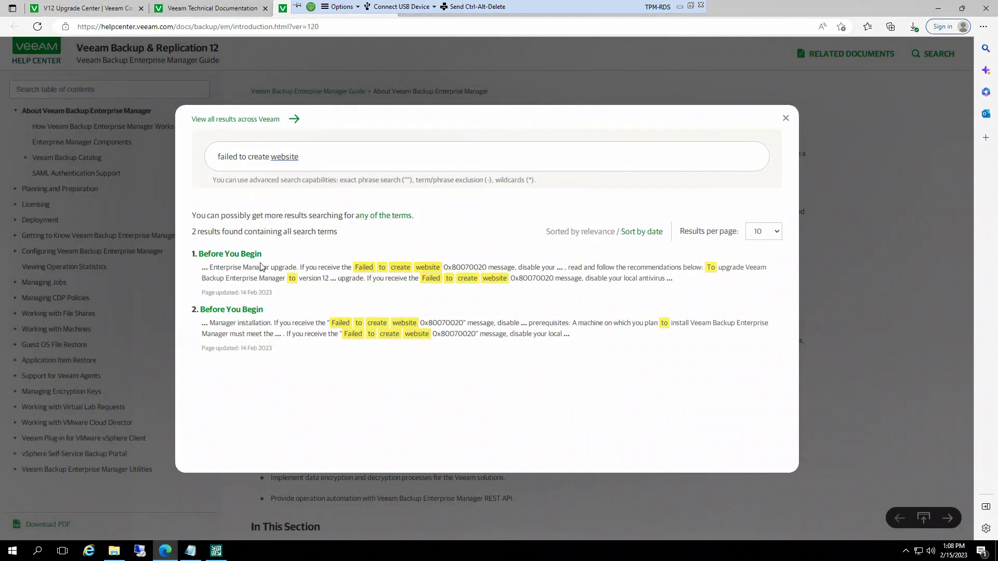
left_click(232, 256)
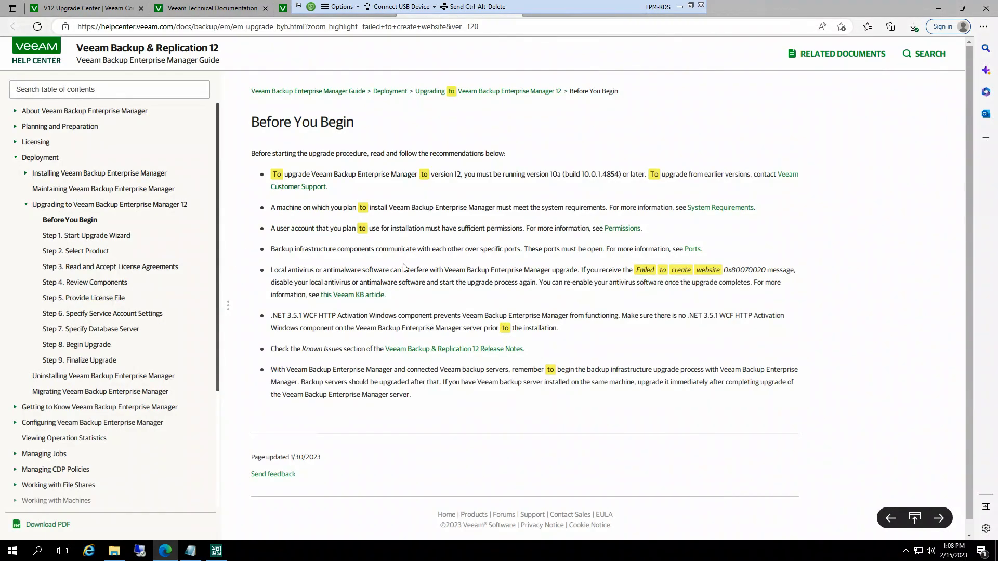
left_click_drag(422, 270, 551, 283)
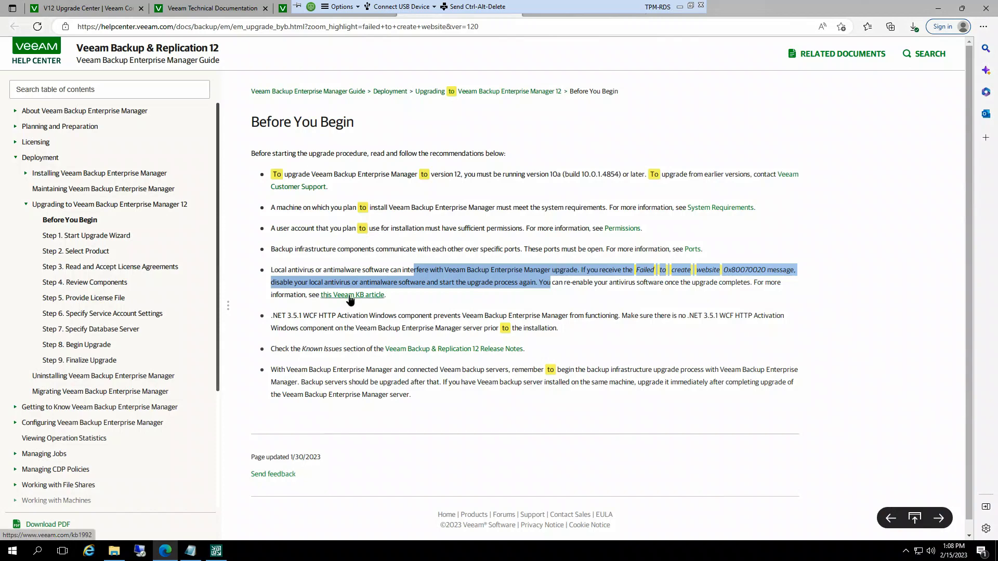
left_click(352, 295)
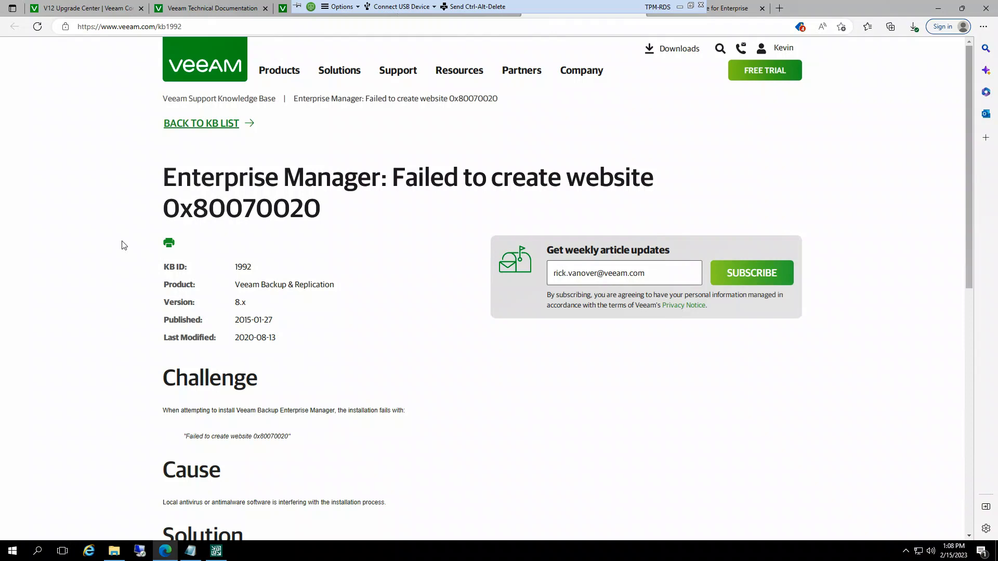
Open the forum thread linked in KB1992's More Information, then return to the Help Center tab
scroll(142, 245, "down", 3)
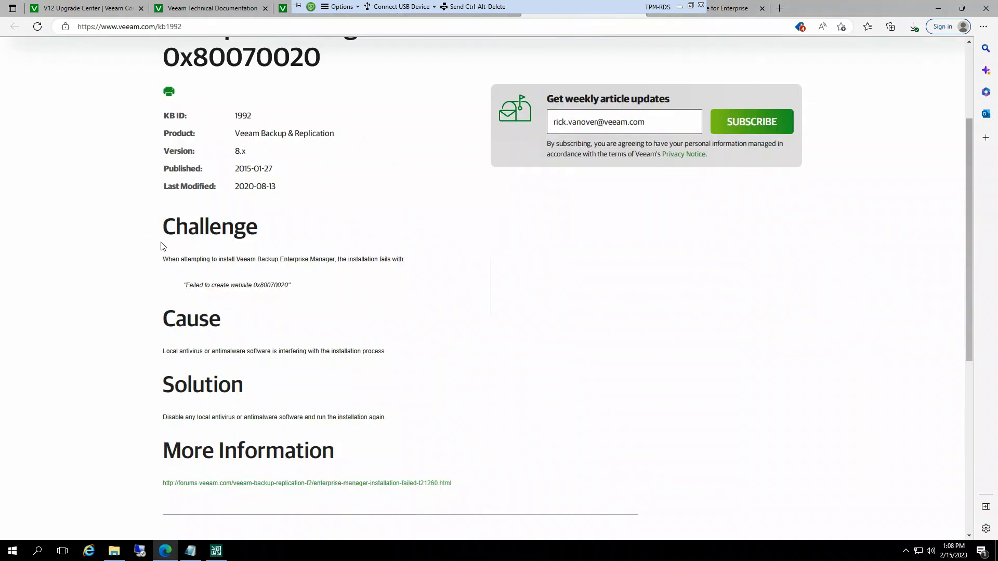
scroll(201, 263, "down", 3)
scroll(210, 272, "up", 3)
left_click(284, 484)
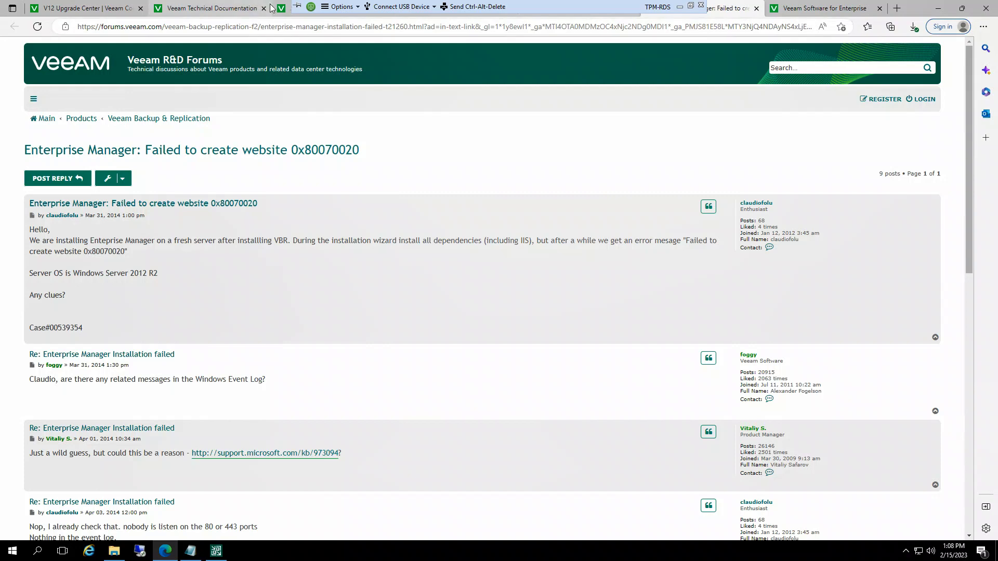
left_click(208, 8)
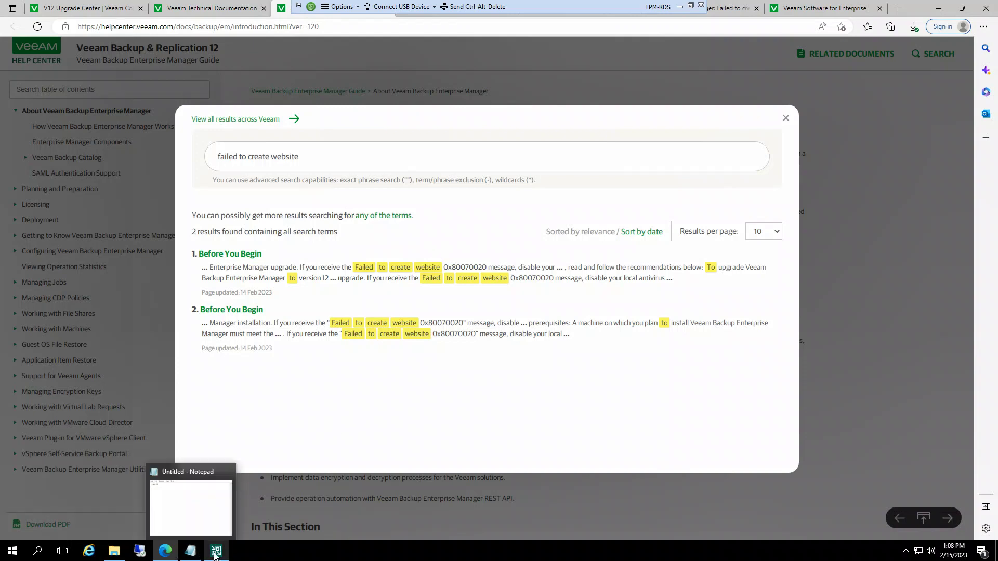
Bring the upgrade window forward, minimise Edge, and close File Explorer
left_click(216, 551)
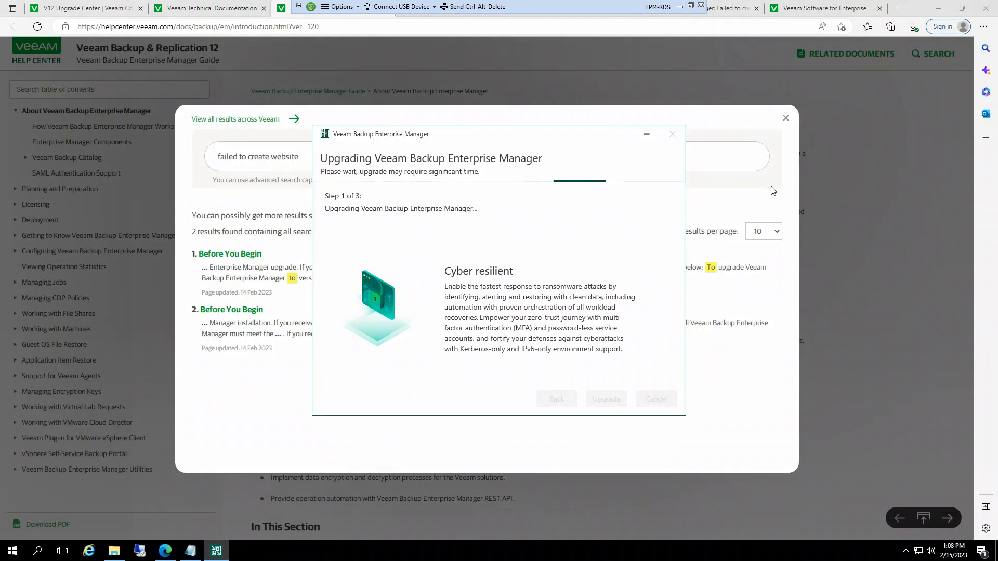
left_click(939, 7)
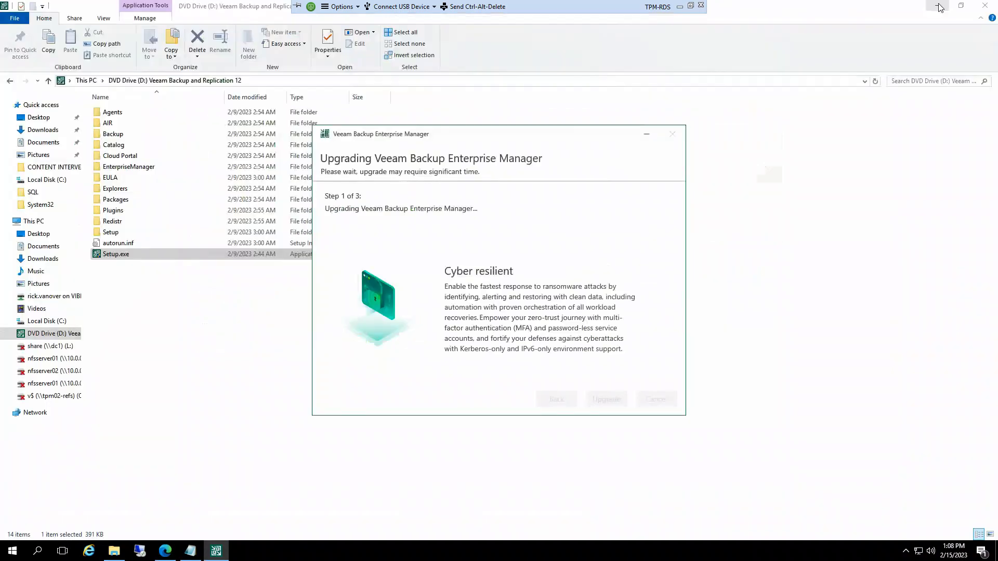
left_click(986, 6)
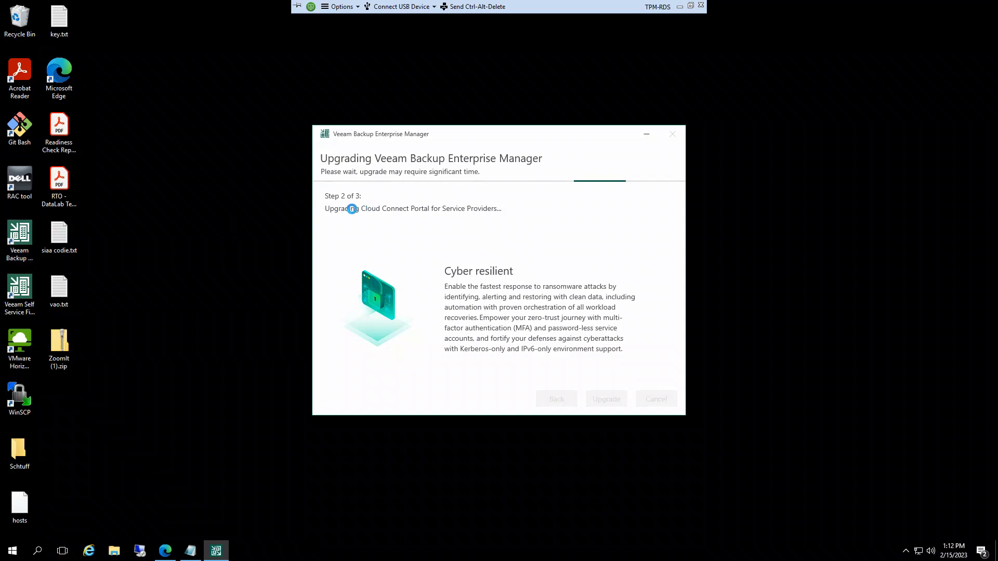
Magnify the screen with ZoomIt, outline the 'Step 2 of 3' label, then exit zoom
key("ctrl+1")
mouse_move(276, 176)
left_mouse_down()
mouse_move(346, 206)
mouse_move(410, 210)
left_mouse_up()
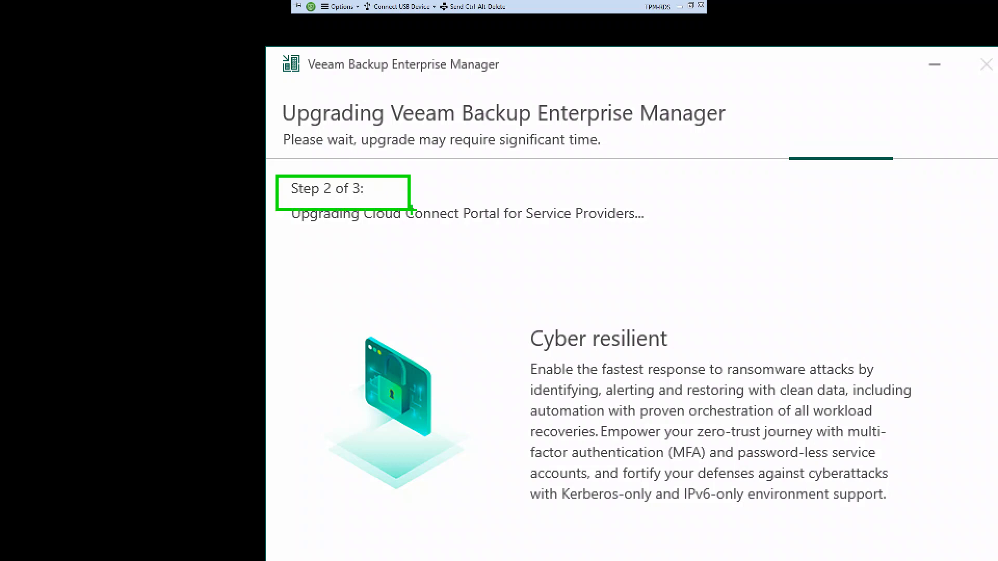
key("Escape")
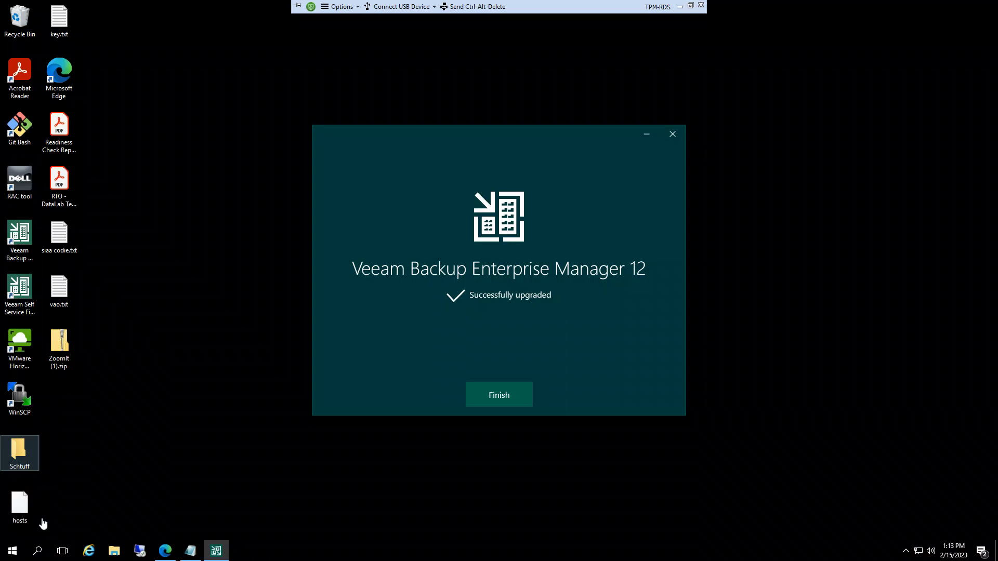
Check the 1:04 PM start time in the notes, finish the upgrade wizard, and launch Enterprise Manager
left_click(519, 402)
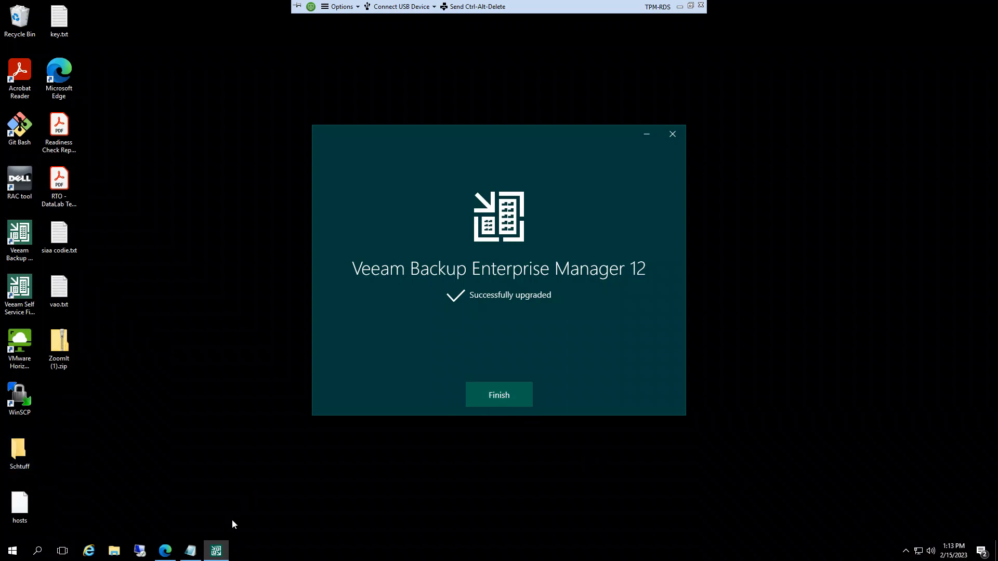
left_click(190, 550)
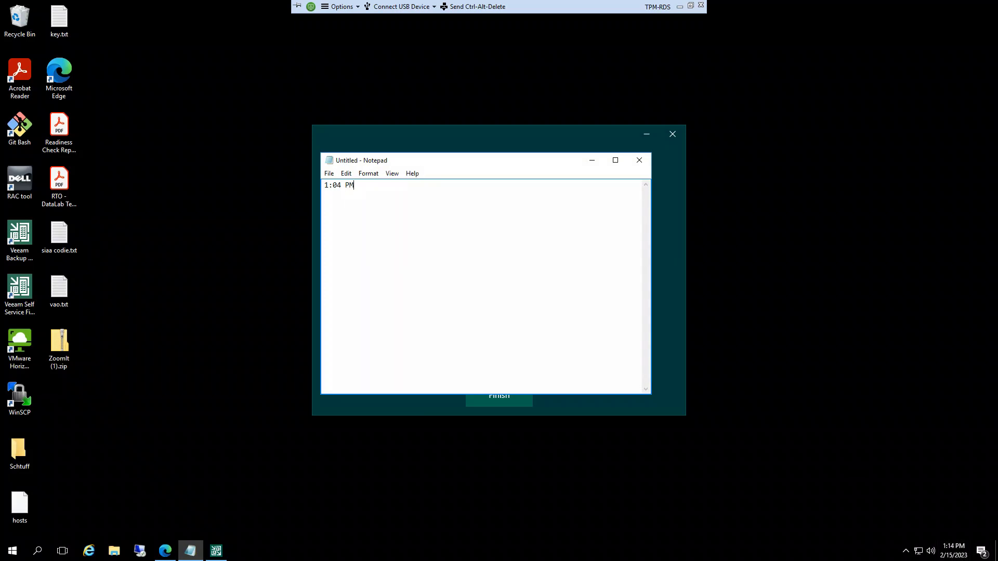
left_click(592, 160)
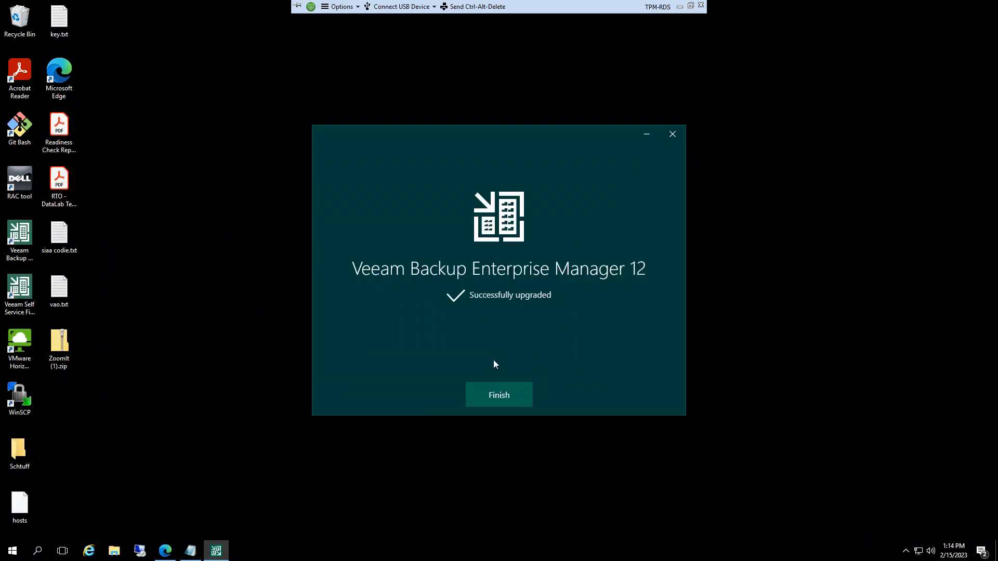
left_click(491, 401)
left_click(19, 234)
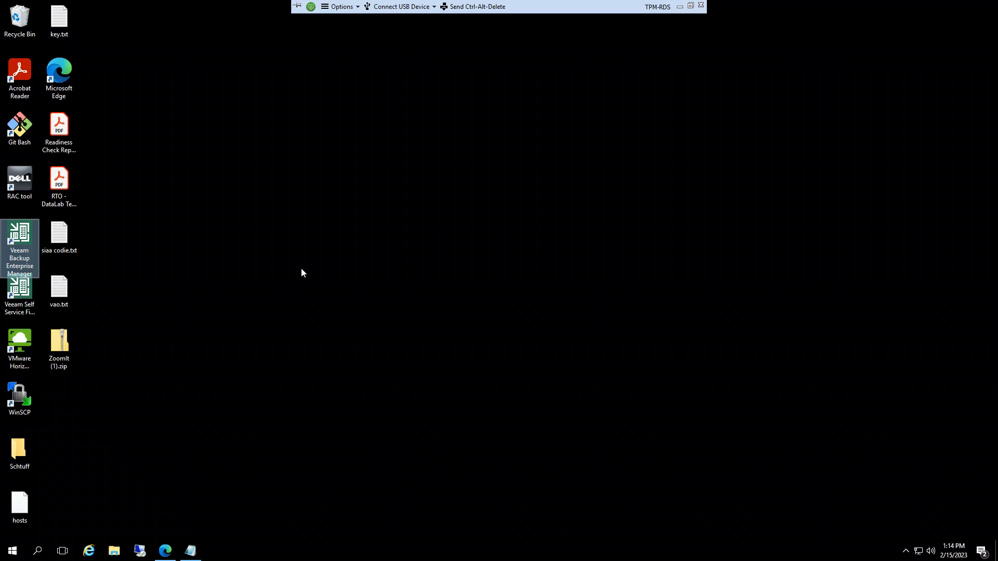
double_click(21, 241)
Dismiss the Edge Help Center results for 'failed to create website' so the dashboard can load
left_click(168, 555)
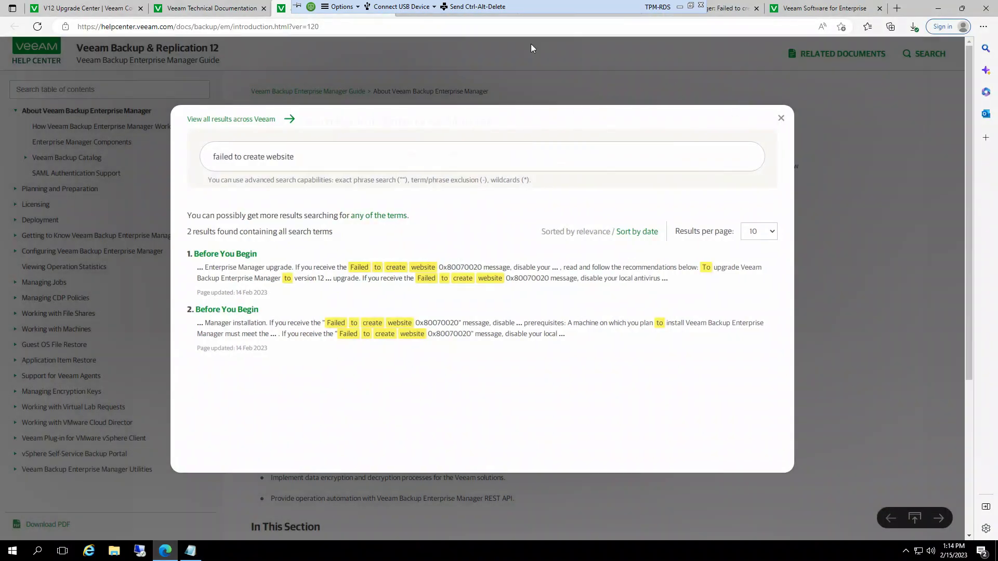
left_click(784, 121)
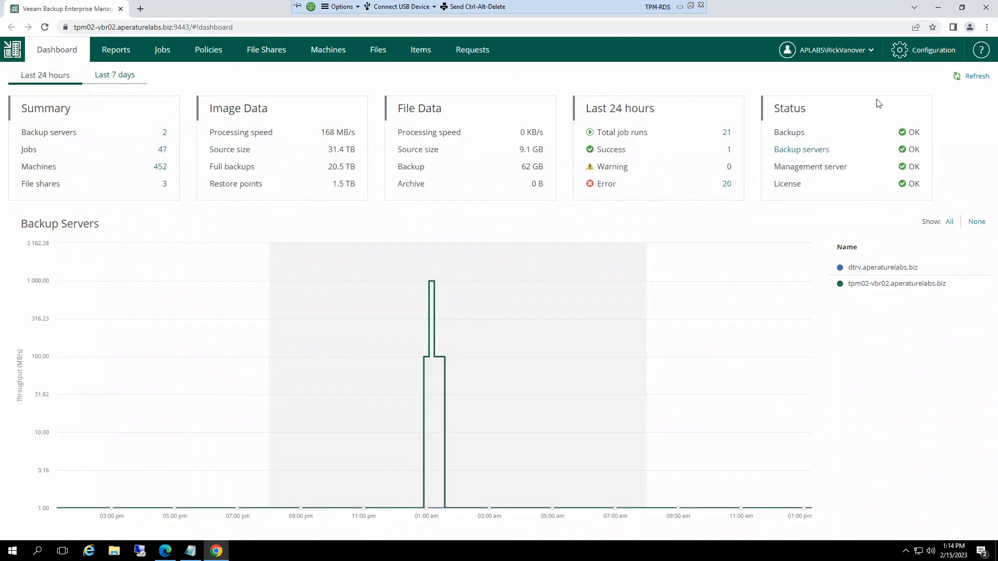
List the Backup Servers and highlight dtrv.aperturelabs.biz's 12.0.0.1395 build with ZoomIt
left_click(931, 57)
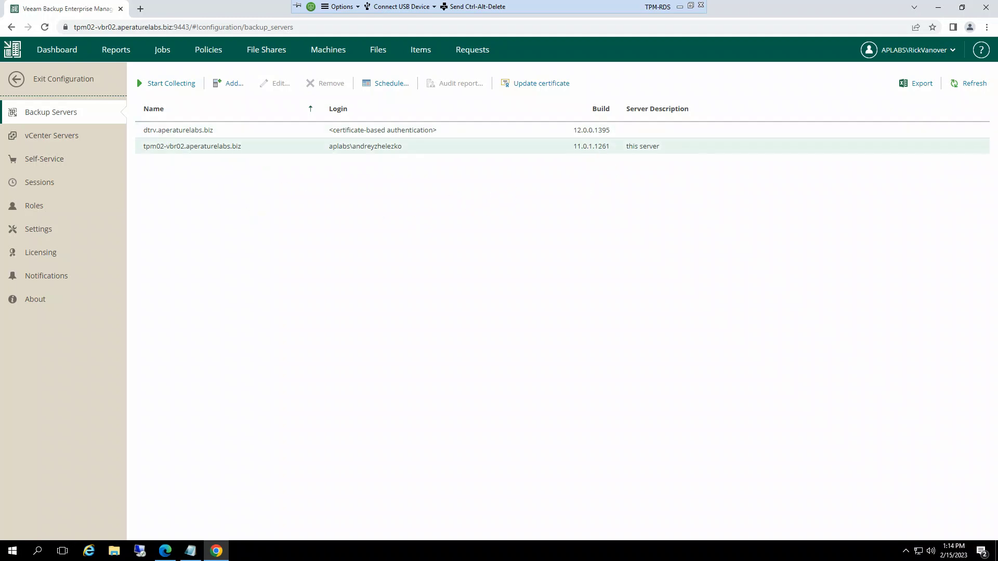
key("super+plus")
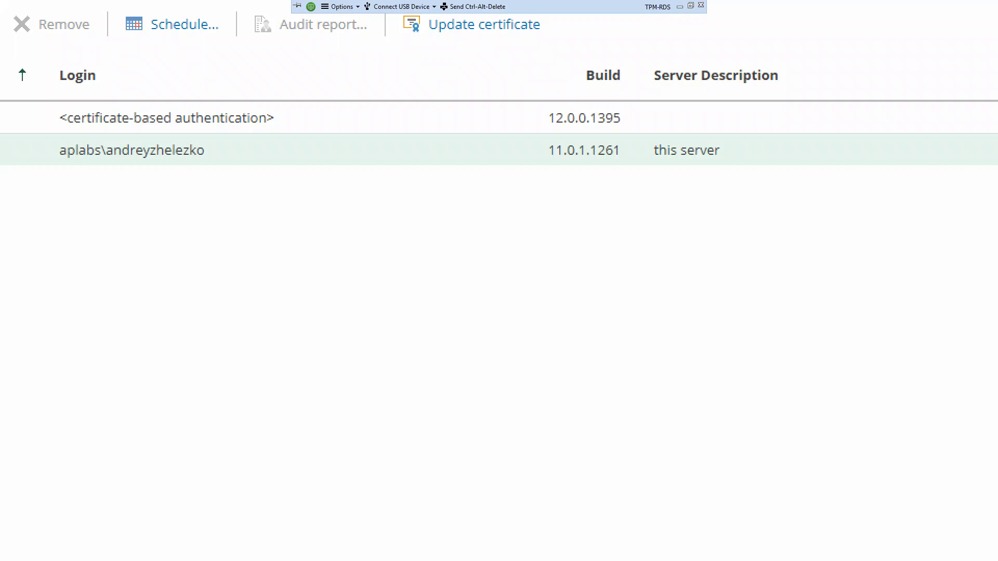
key("super+minus")
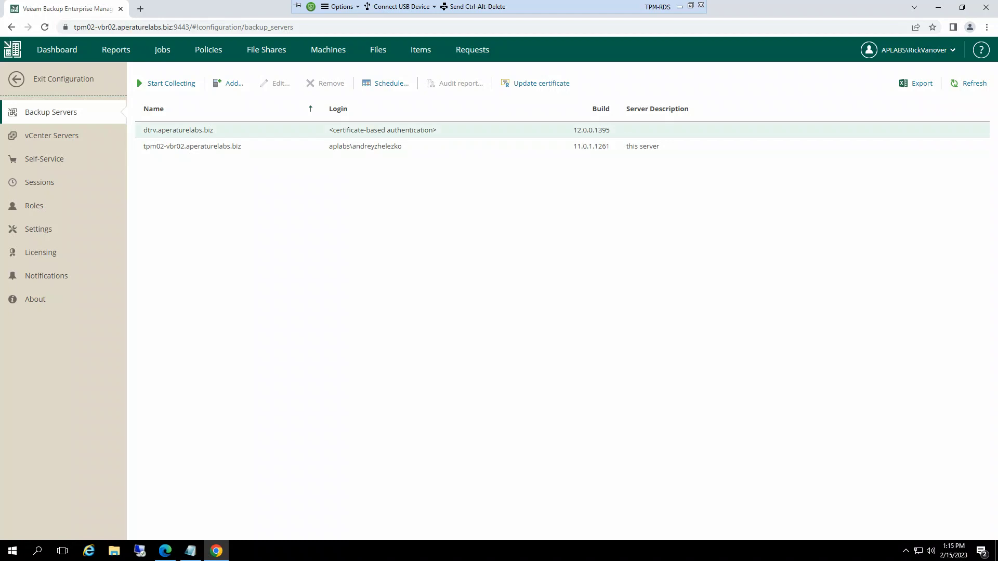
key("ctrl+1")
left_click_drag(556, 118, 646, 141)
key("Escape")
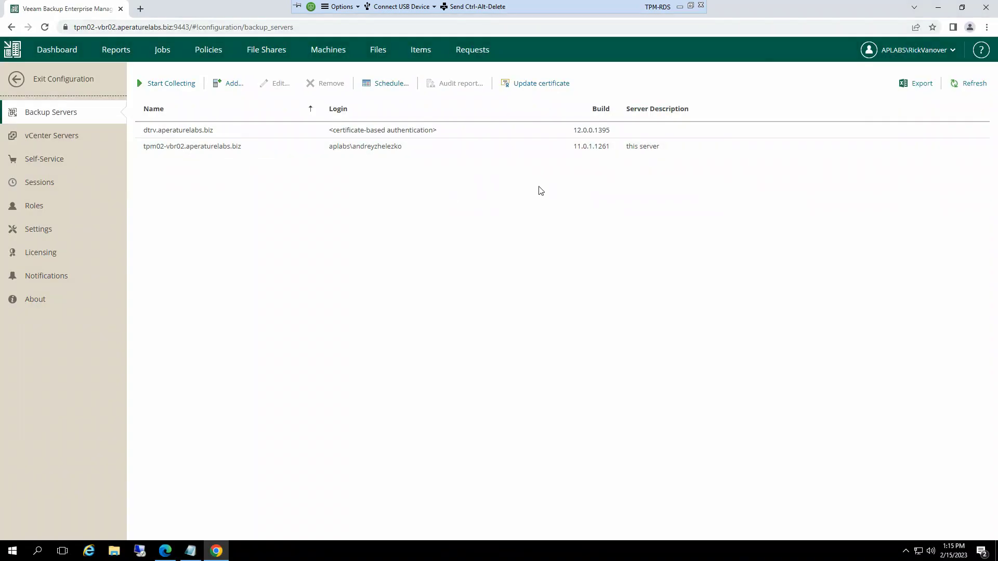
Show the About page and box the Enterprise Manager Service build 12.0.0.1420 with ZoomIt
left_click(17, 305)
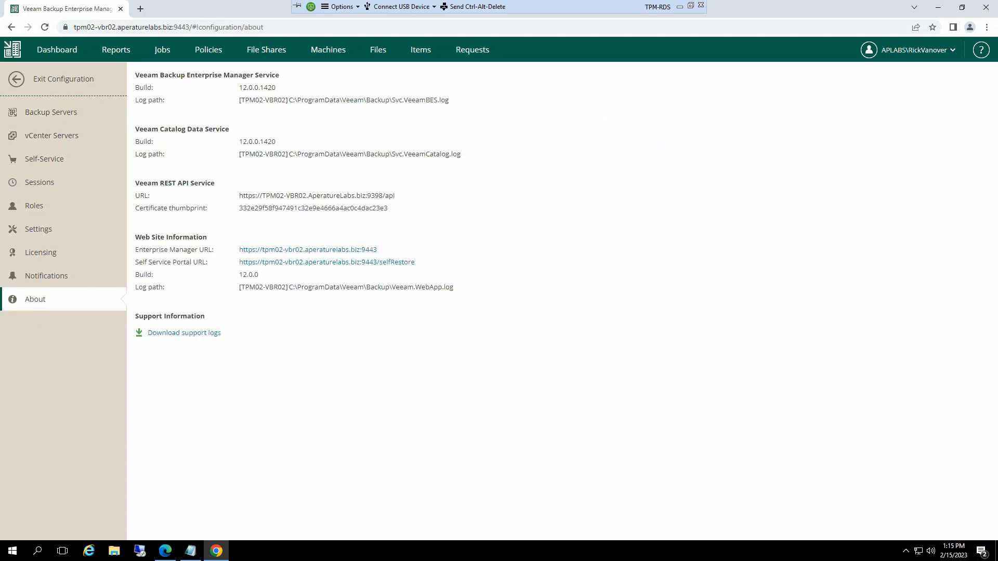
key("ctrl+1")
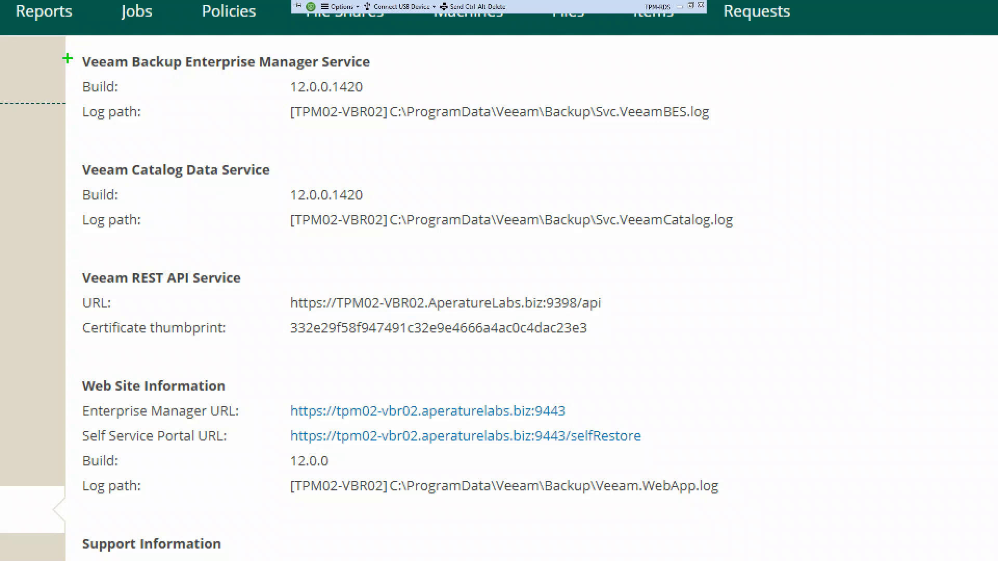
mouse_move(75, 37)
left_mouse_down()
mouse_move(601, 176)
mouse_move(834, 190)
mouse_move(950, 179)
left_mouse_up()
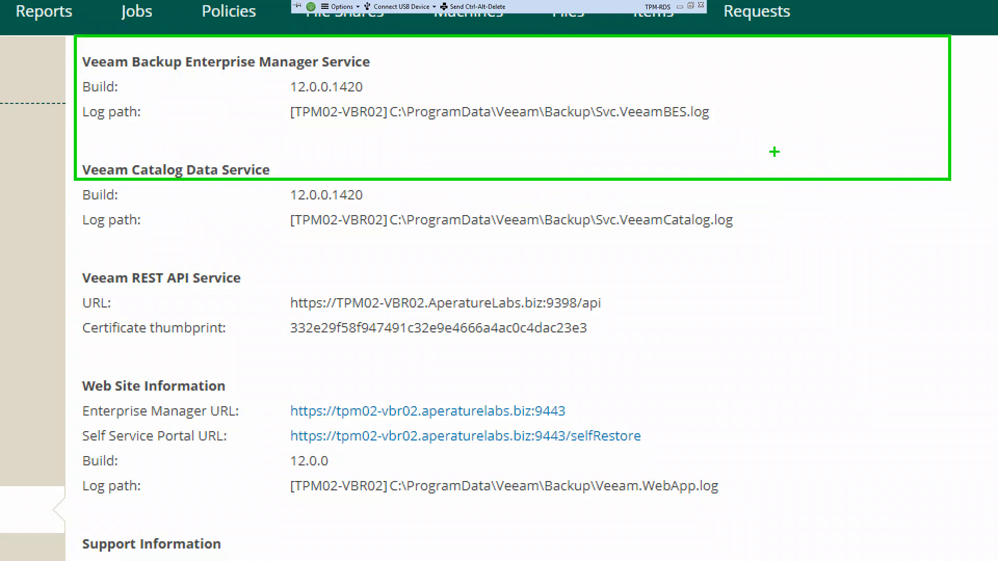
key("Escape")
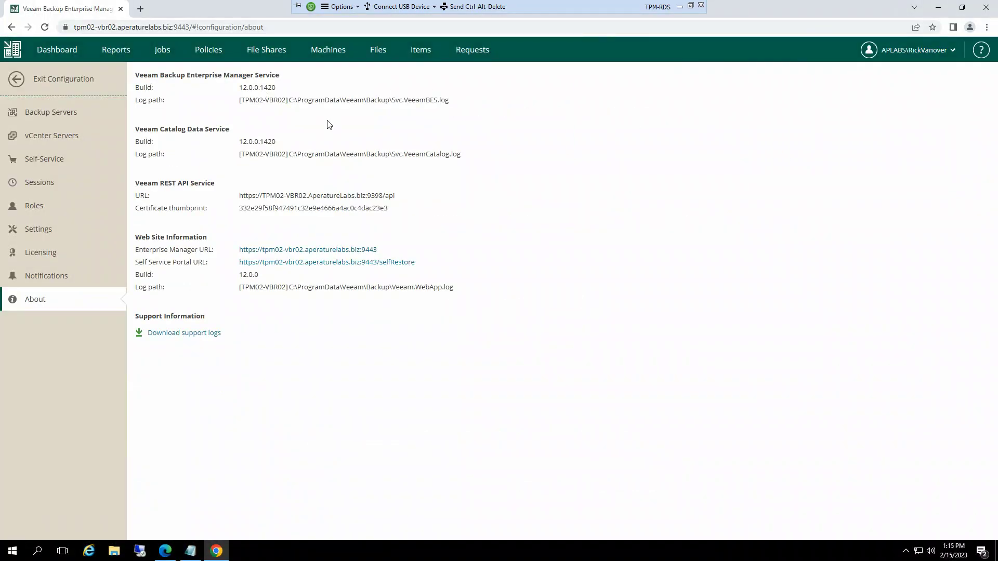